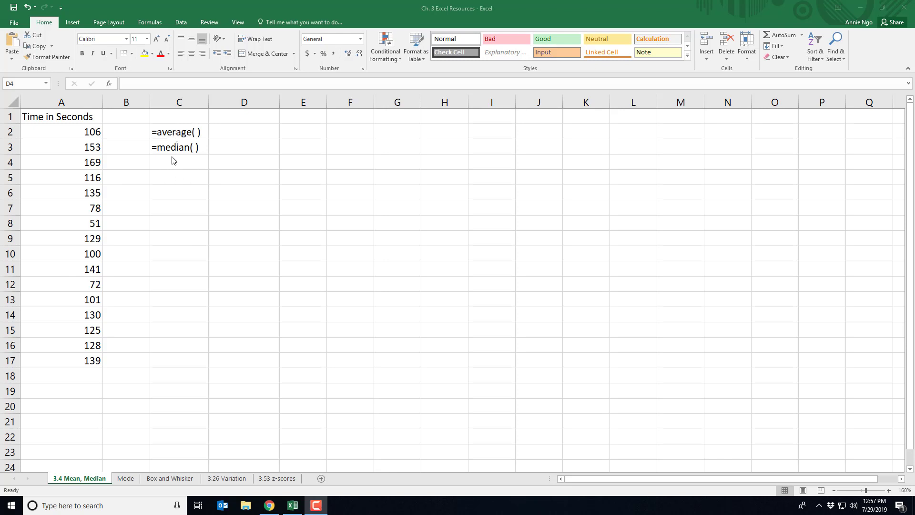
# Step: Enter =AVERAGE(A2:A17) in D2 to get the mean time of 117.0625
pyautogui.click(255, 132)
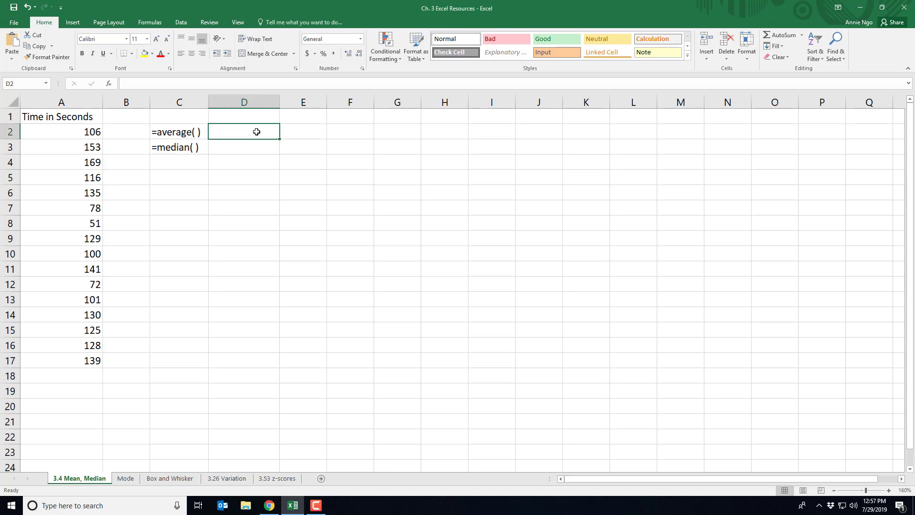
pyautogui.doubleClick(255, 133)
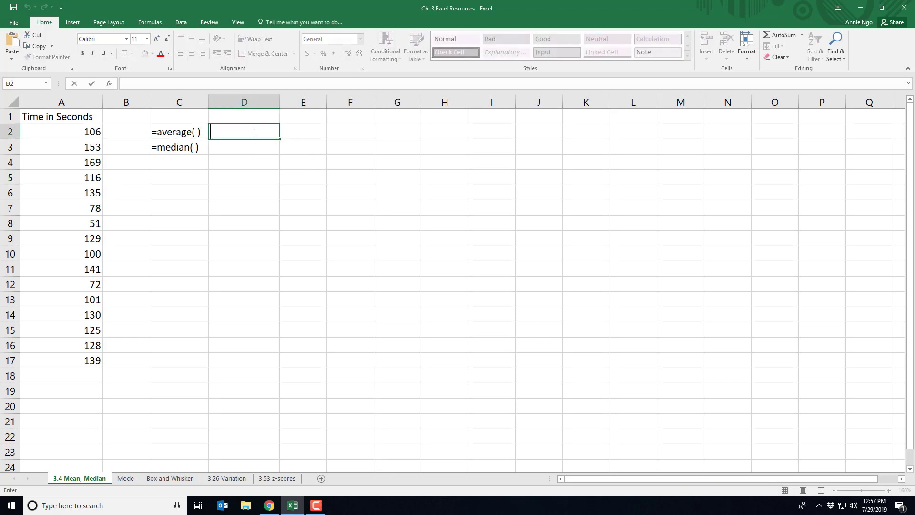
pyautogui.write('=')
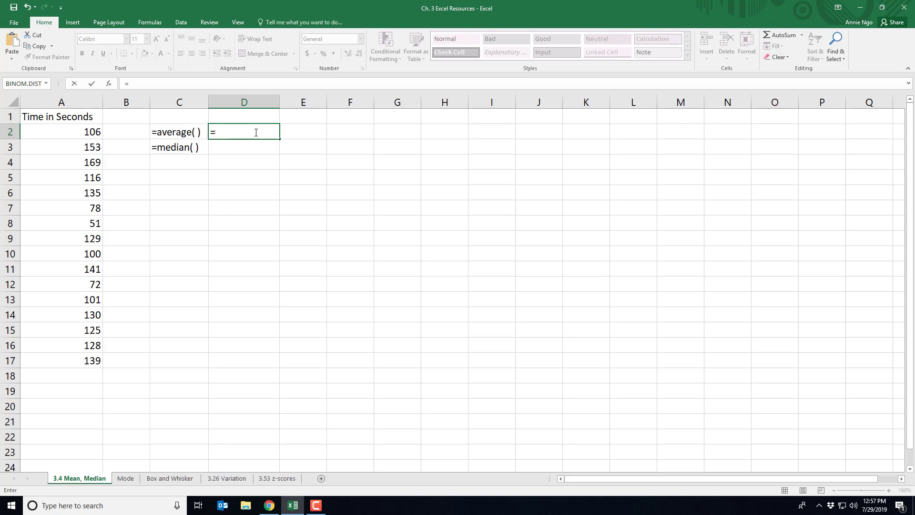
pyautogui.write('aver')
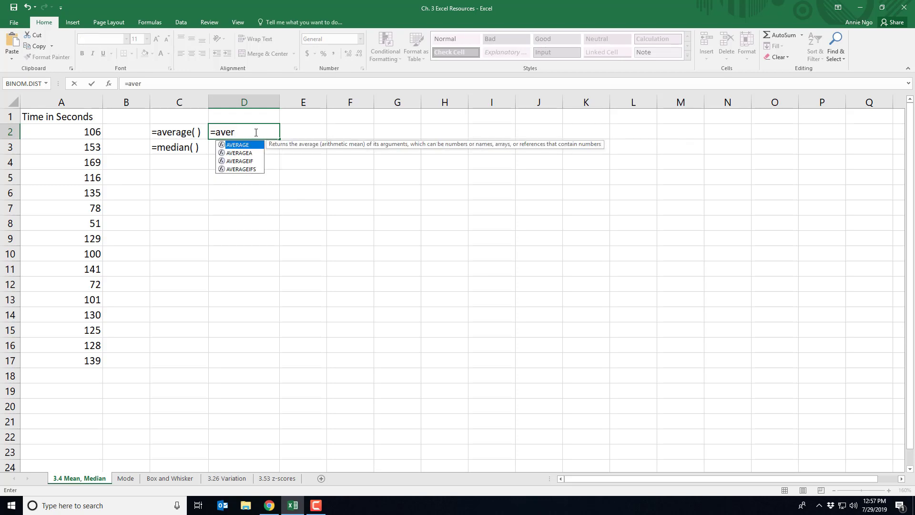
pyautogui.write('a')
pyautogui.doubleClick(243, 145)
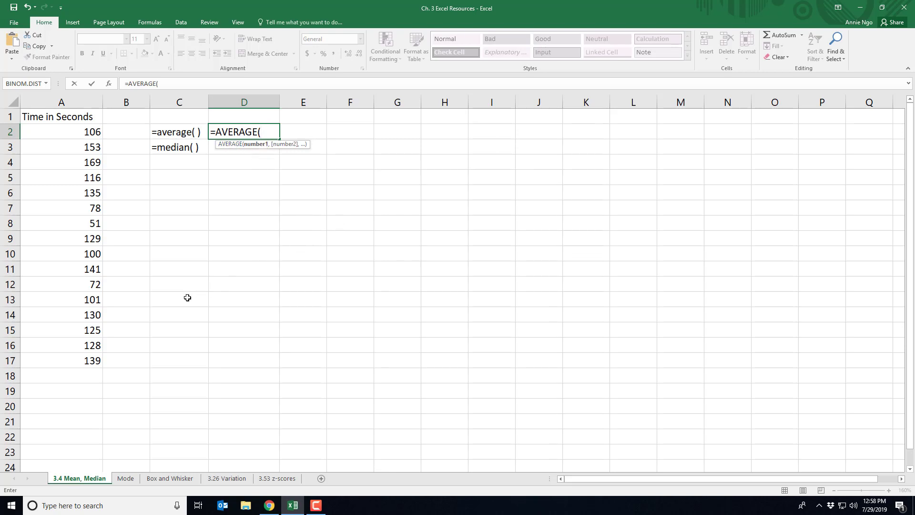
pyautogui.moveTo(63, 135); pyautogui.dragTo(61, 359)
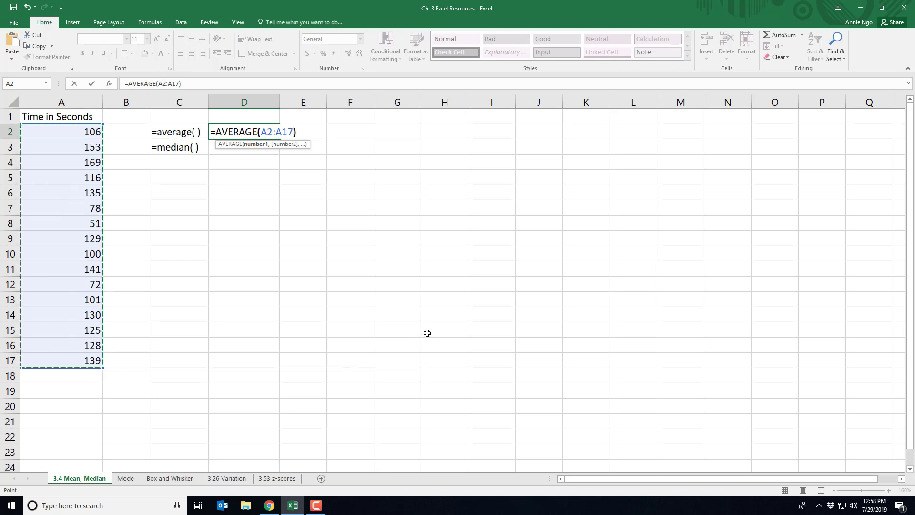
pyautogui.write(')')
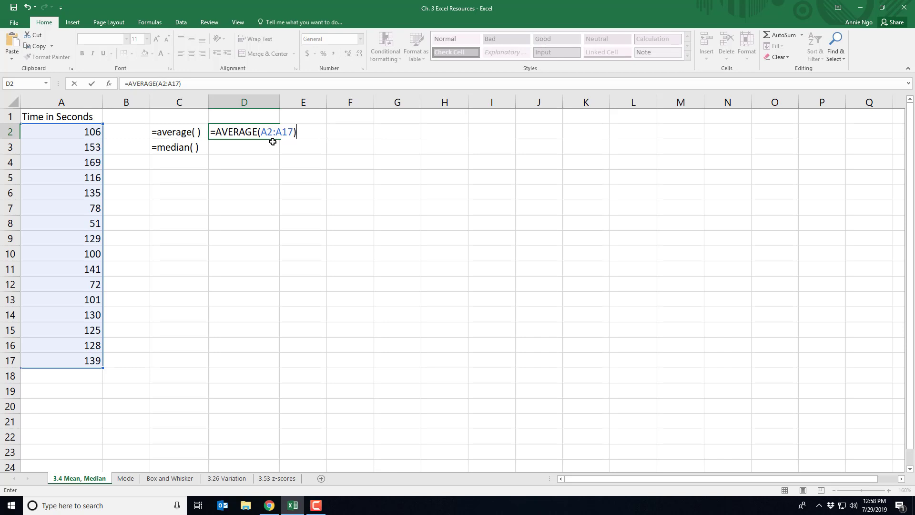
pyautogui.press('Return')
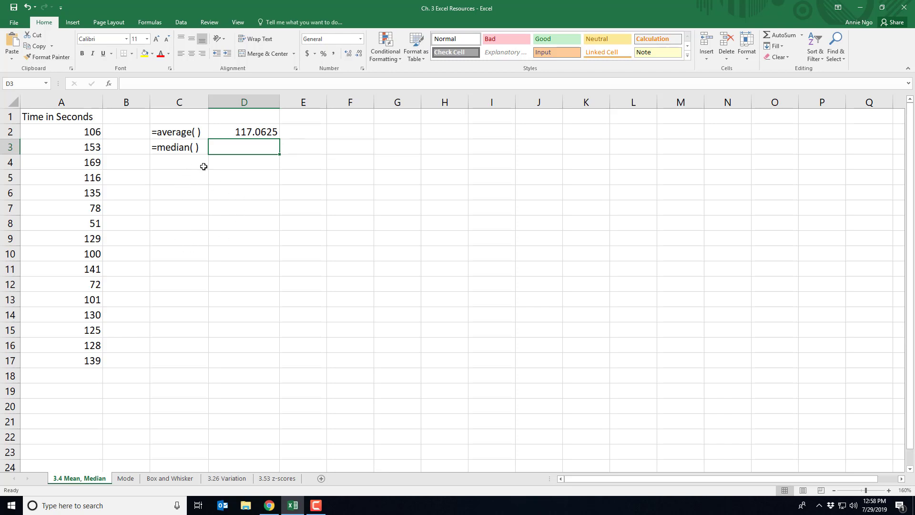
# Step: Put =MEDIAN(A2:A17) in D3, returning 126.5, and go to the Mode sheet
pyautogui.write('=')
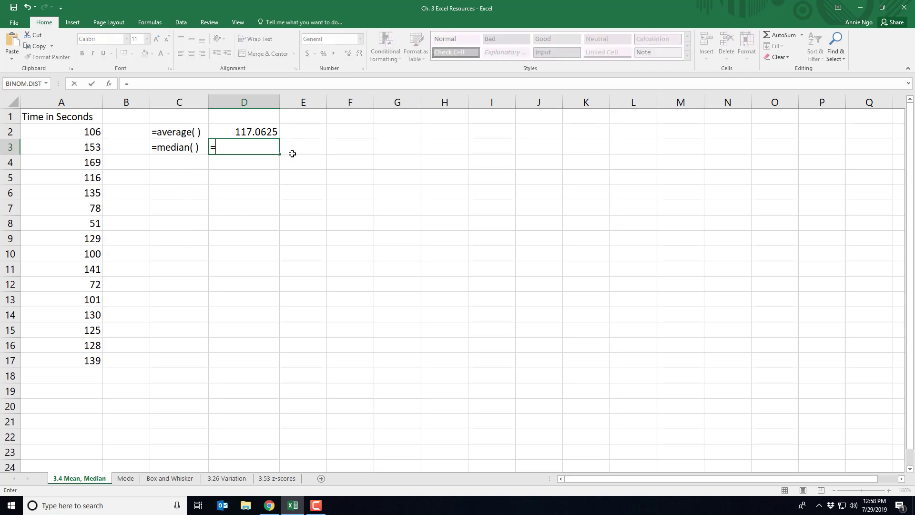
pyautogui.write('median')
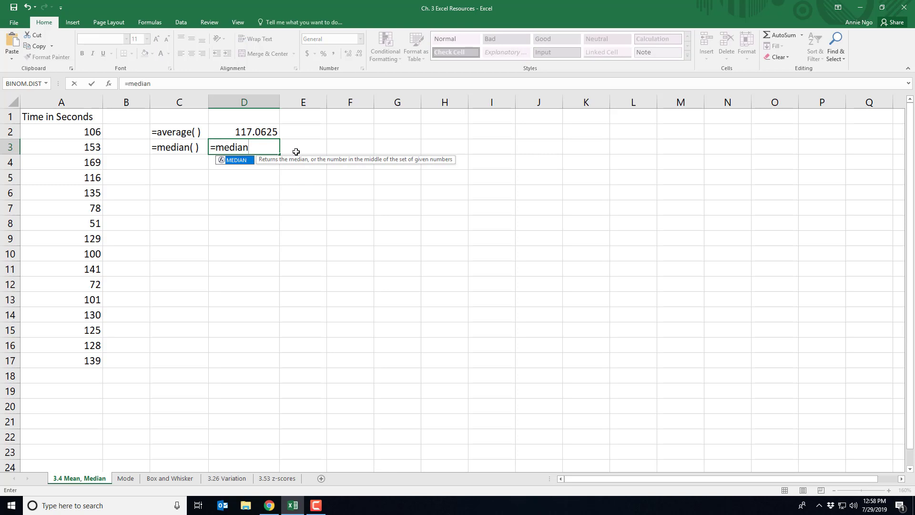
pyautogui.write('(')
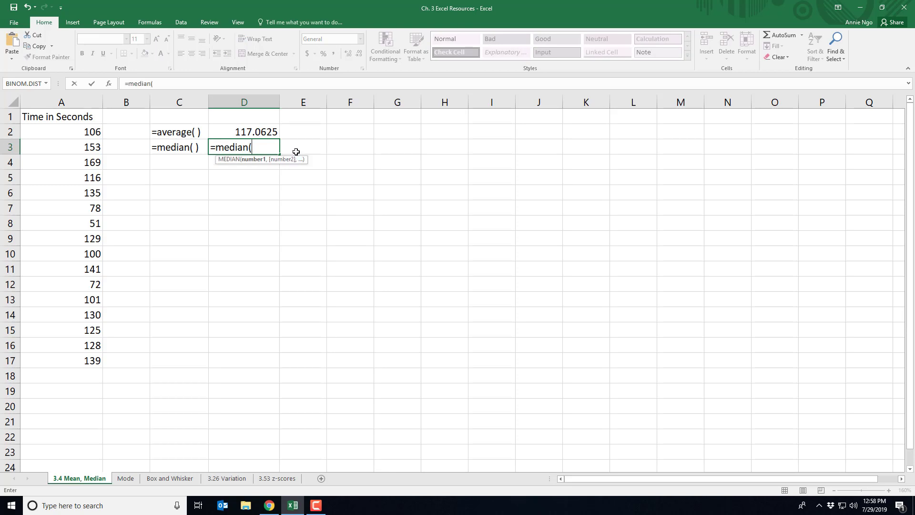
pyautogui.click(72, 129)
pyautogui.moveTo(73, 129); pyautogui.dragTo(79, 361)
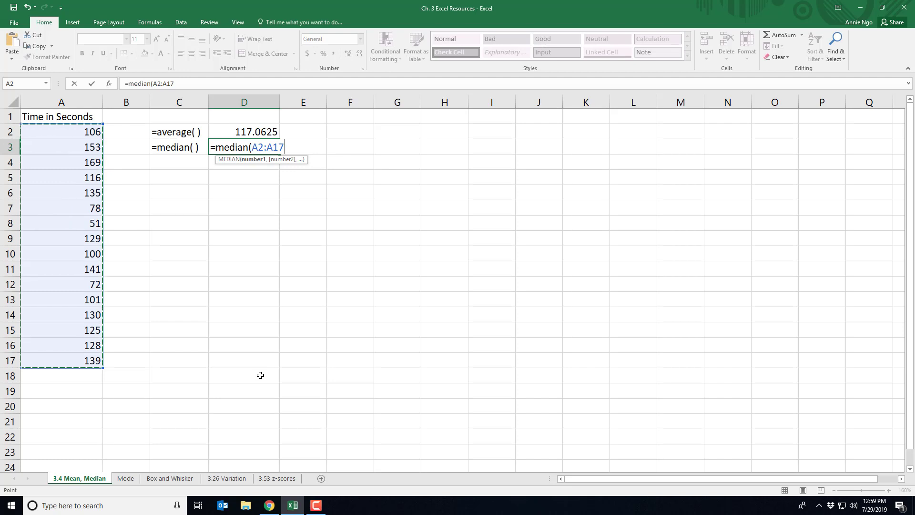
pyautogui.write(')')
pyautogui.press('Return')
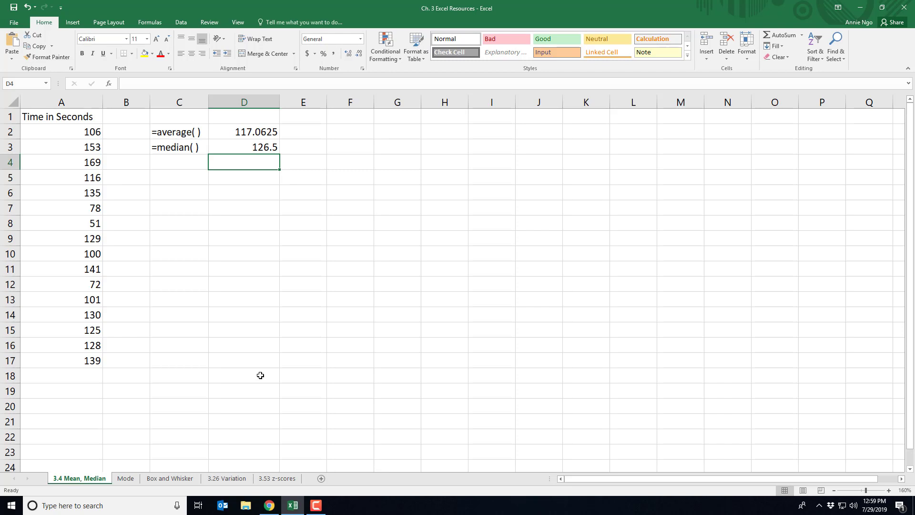
pyautogui.hotkey('ctrl', 'pagedown')
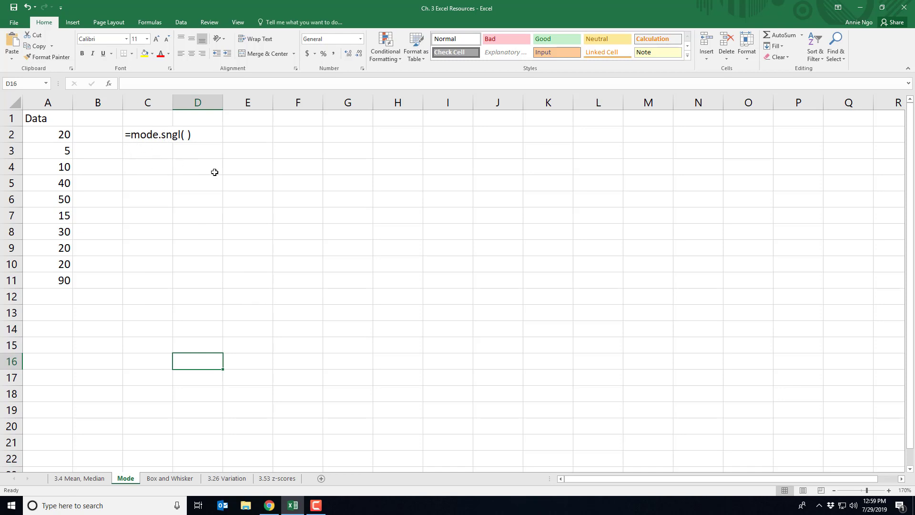
# Step: Enter =MODE.SNGL(A2:A11) in C3, returning a mode of 20
pyautogui.click(147, 151)
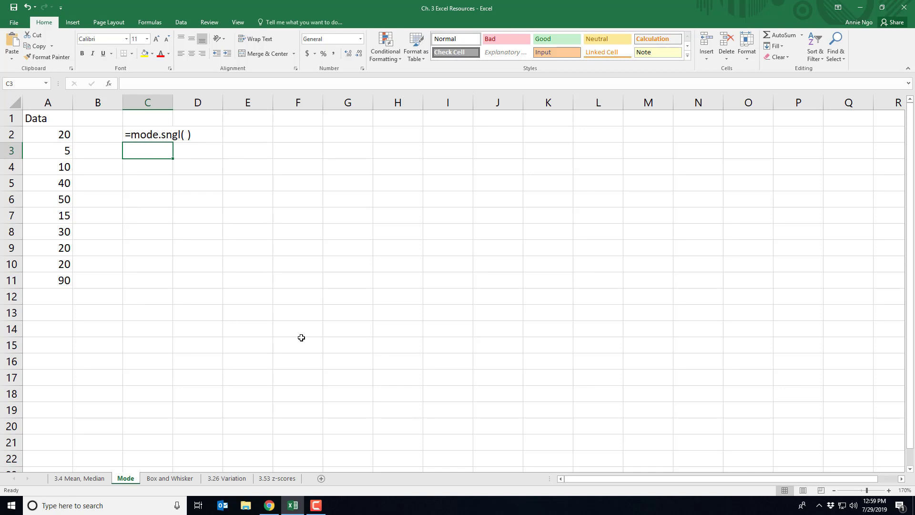
pyautogui.write('=mo')
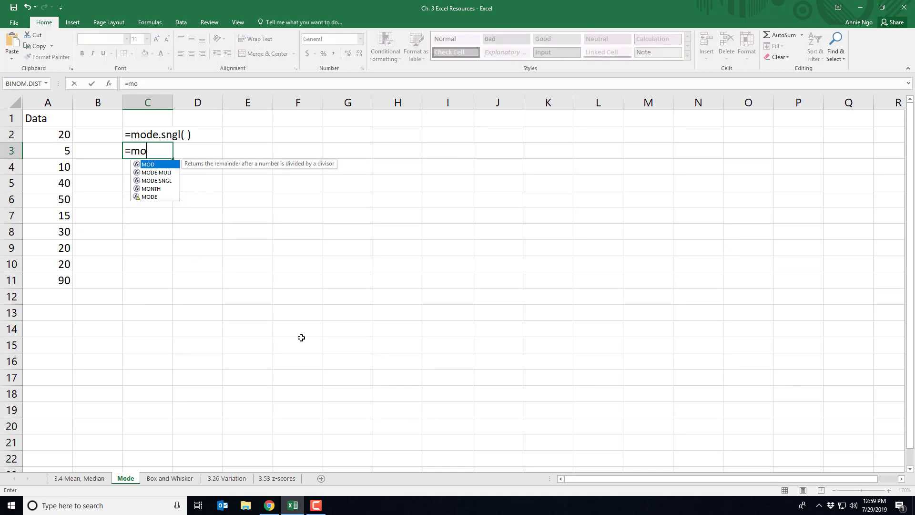
pyautogui.write('de')
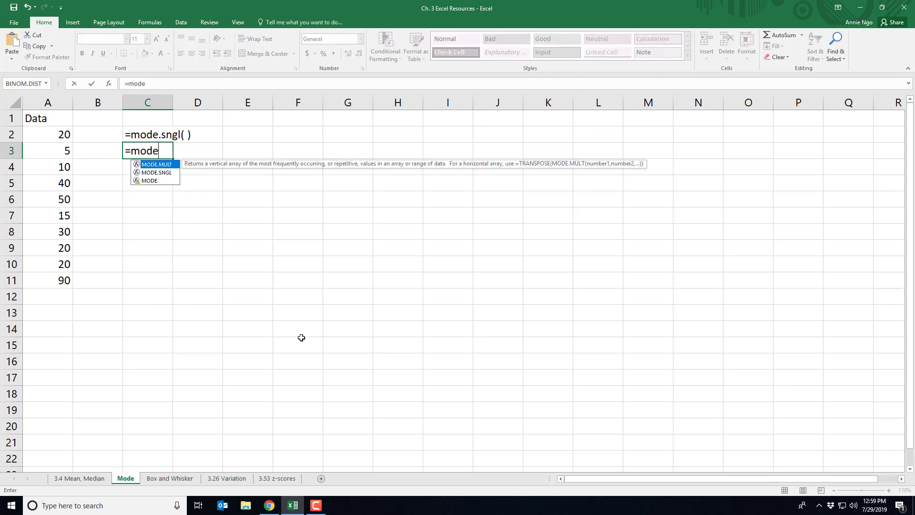
pyautogui.click(164, 173)
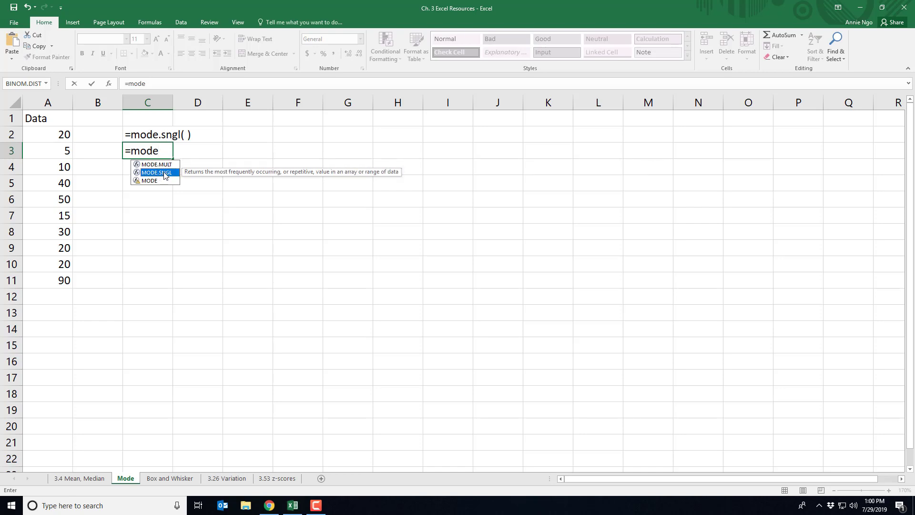
pyautogui.doubleClick(164, 173)
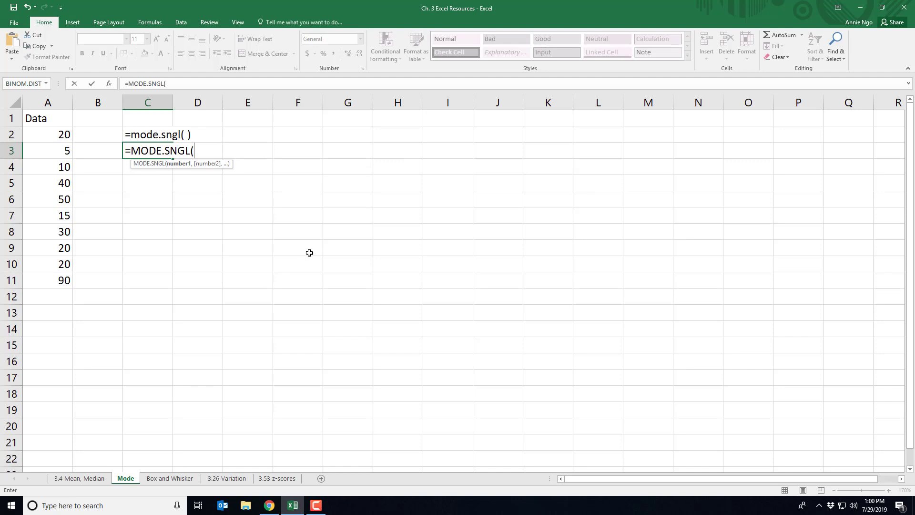
pyautogui.moveTo(52, 135); pyautogui.dragTo(63, 281)
pyautogui.write(')')
pyautogui.press('Return')
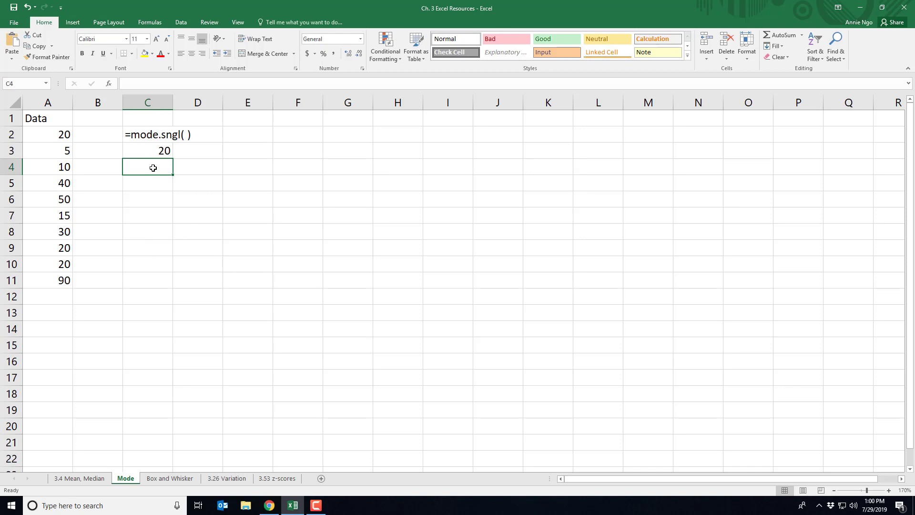
# Step: Insert a box and whisker chart of the column A Miles data and place it beside the data
pyautogui.click(162, 480)
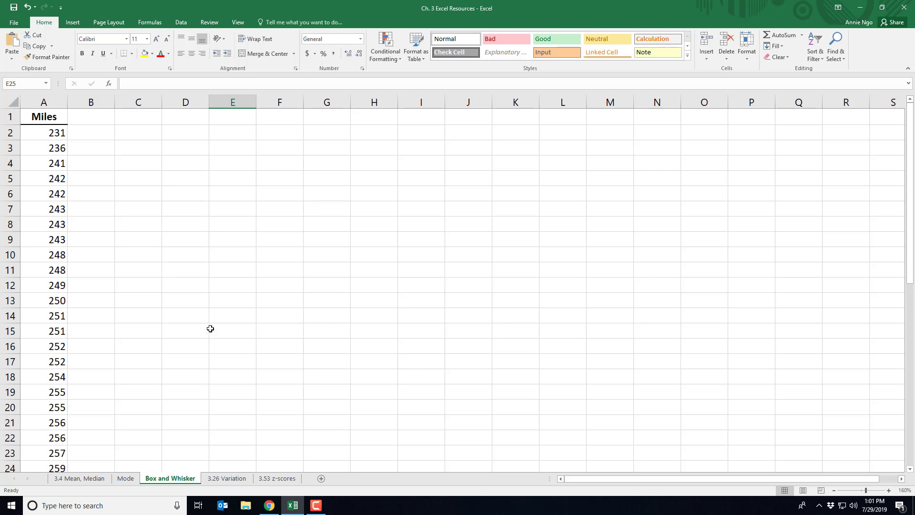
pyautogui.moveTo(61, 123); pyautogui.dragTo(67, 438)
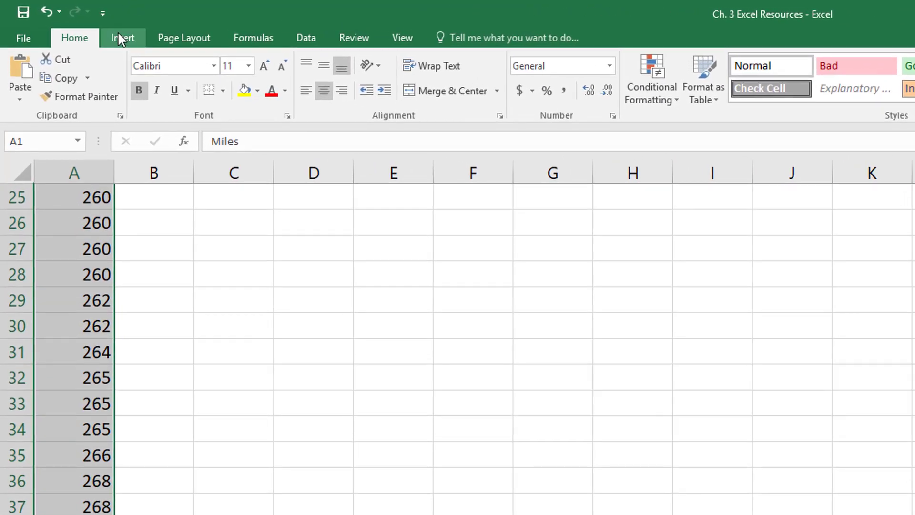
pyautogui.click(81, 25)
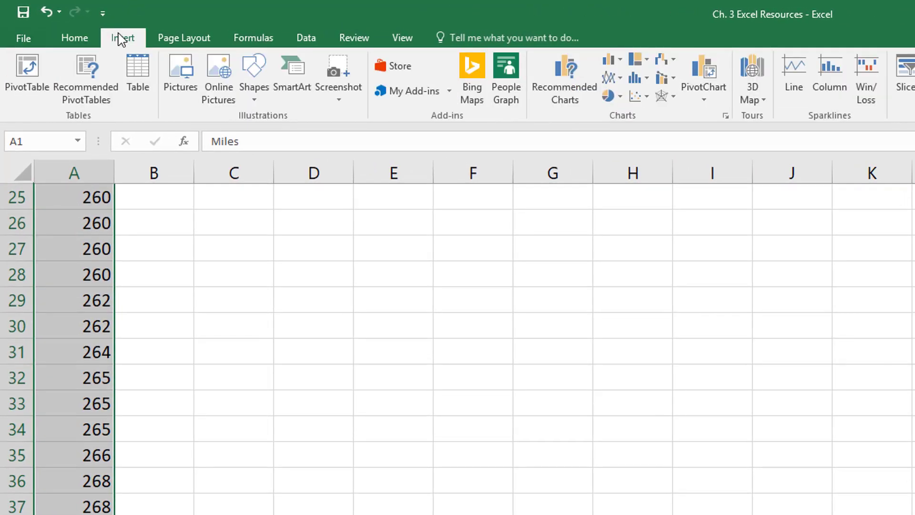
pyautogui.click(647, 81)
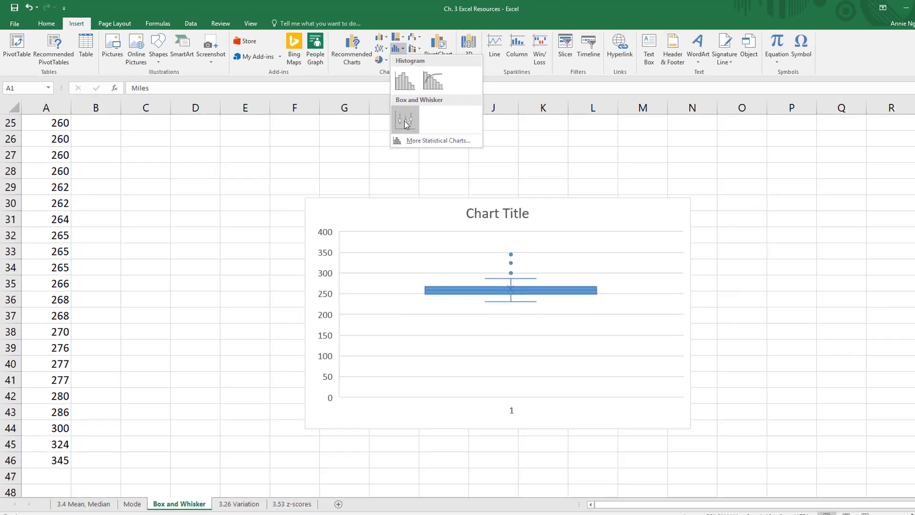
pyautogui.click(649, 193)
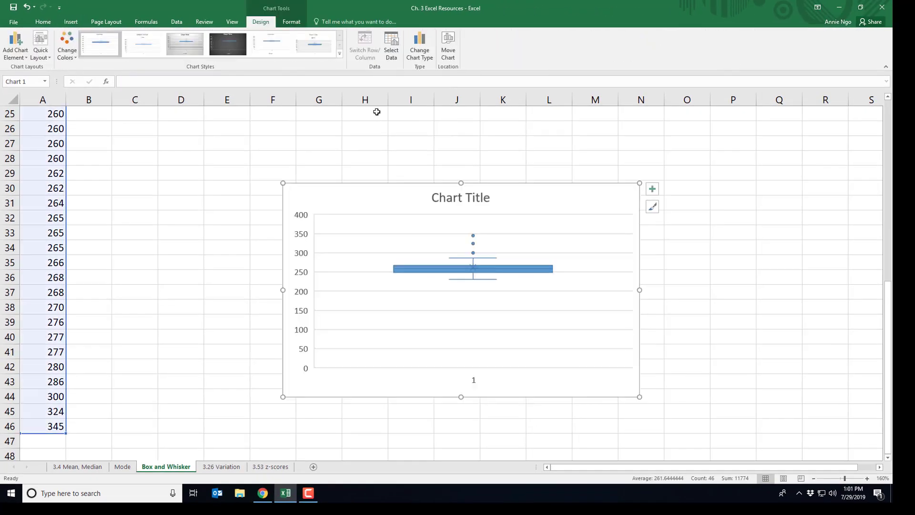
pyautogui.moveTo(558, 195); pyautogui.dragTo(430, 186)
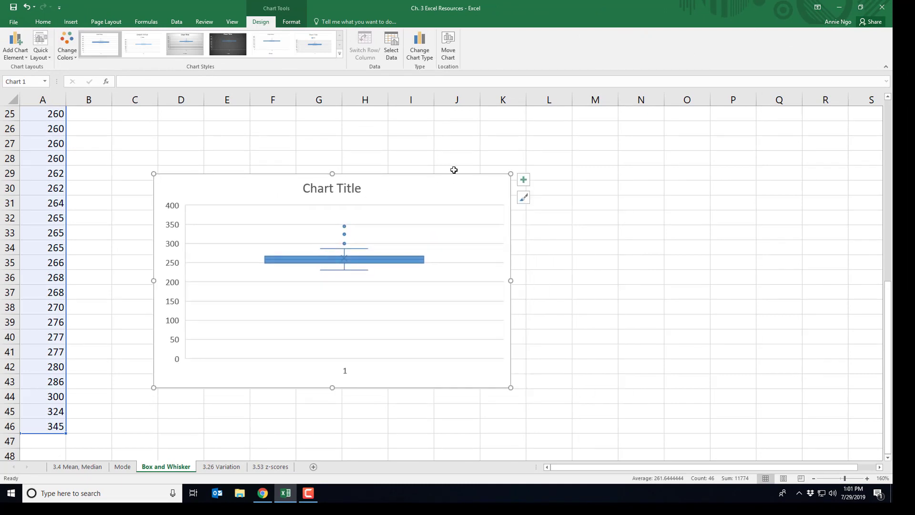
# Step: Title the chart 'Box and Whisker of Miles'
pyautogui.click(329, 188)
pyautogui.tripleClick(329, 188)
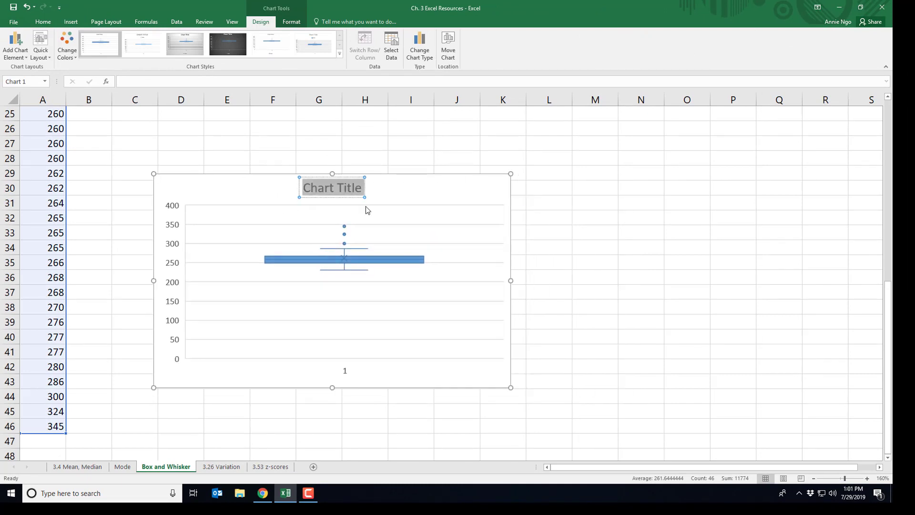
pyautogui.write('Box and Whisker of Miles')
# Step: On the 3.26 Variation sheet, compute population variance =VAR.P(A2:A7) in E2, giving 3.138888889
pyautogui.click(229, 446)
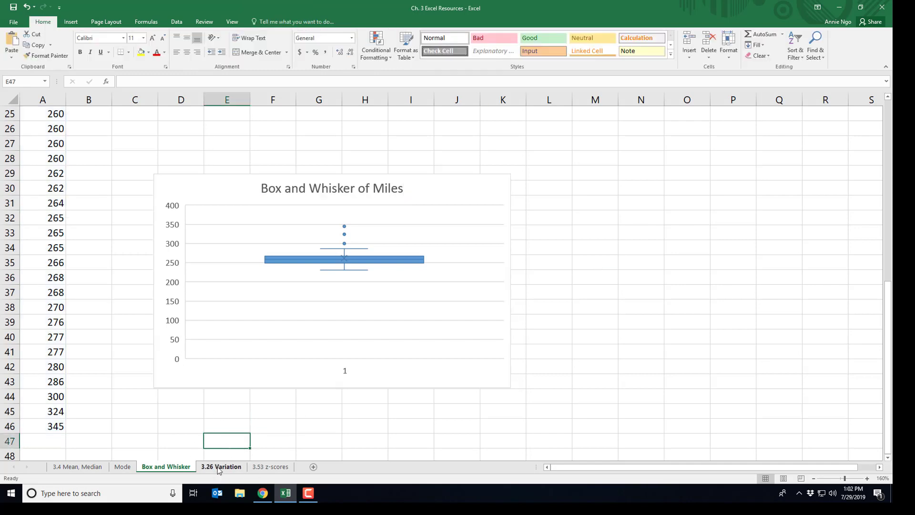
pyautogui.click(220, 466)
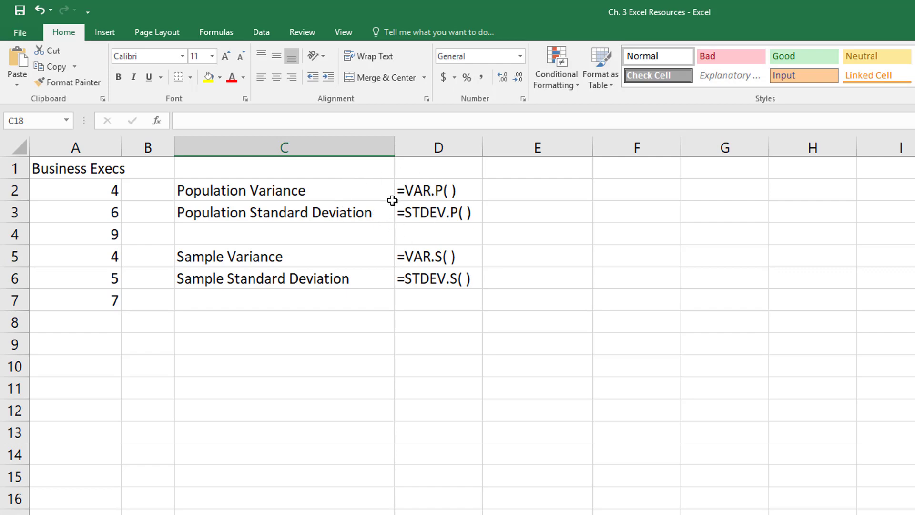
pyautogui.click(537, 198)
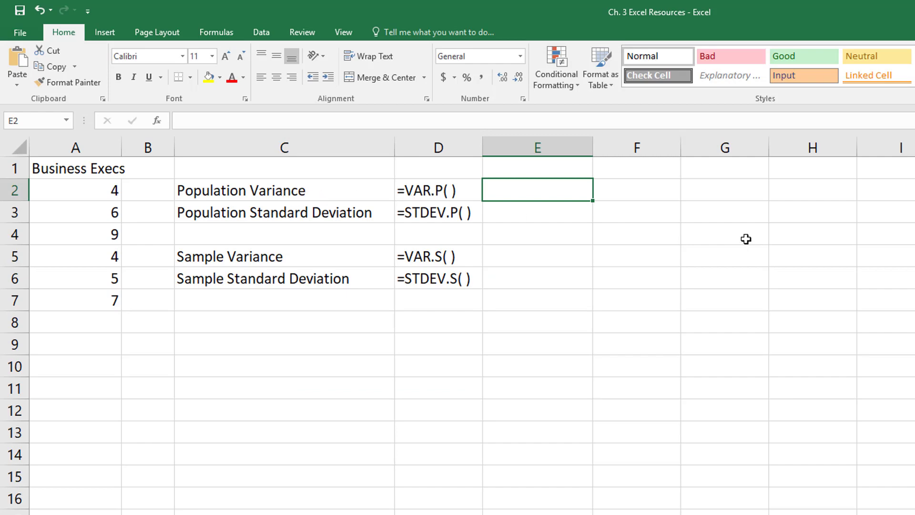
pyautogui.write('=VAR.P')
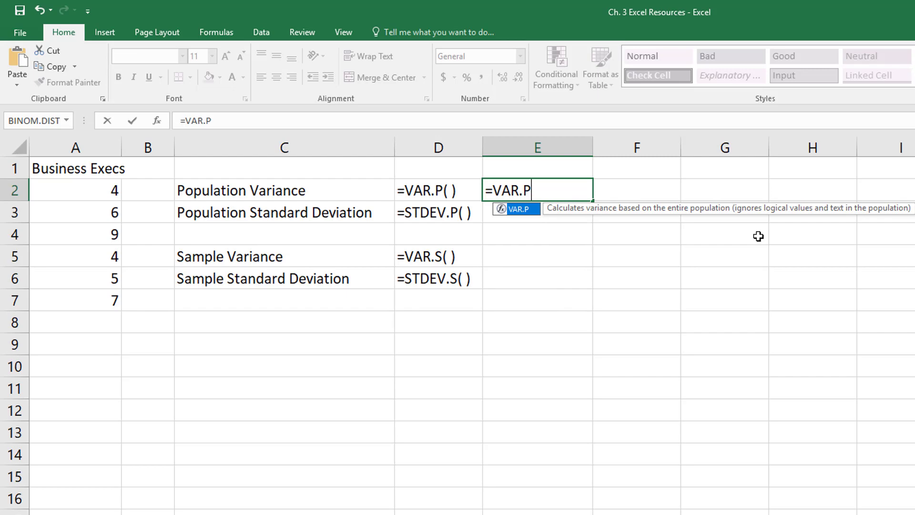
pyautogui.write('(')
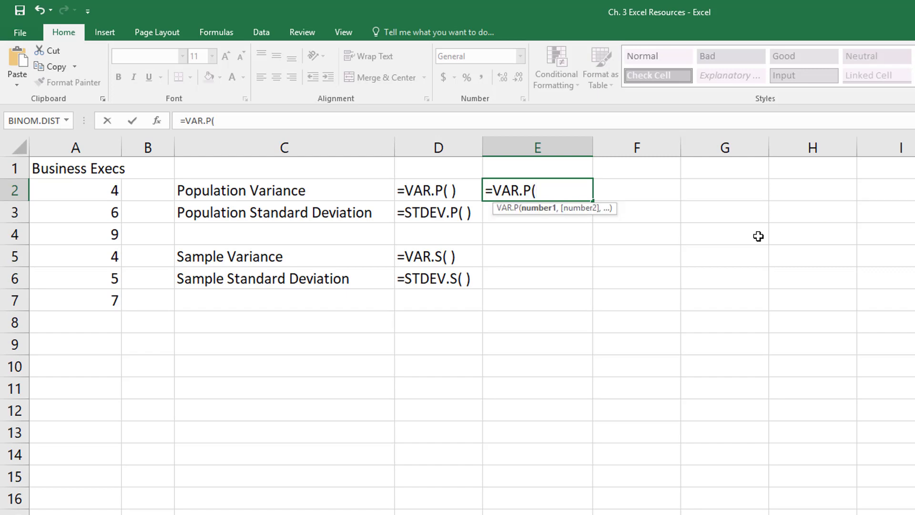
pyautogui.moveTo(76, 192); pyautogui.dragTo(93, 304)
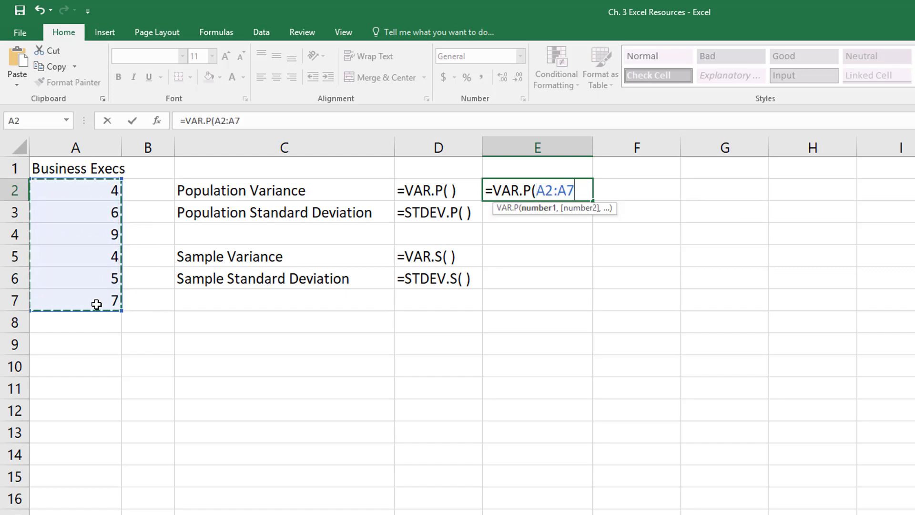
pyautogui.write(')')
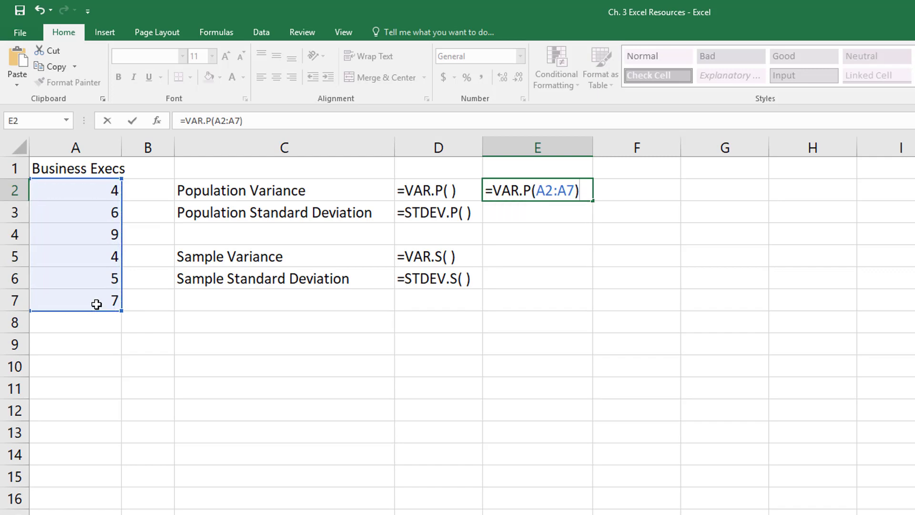
pyautogui.press('Return')
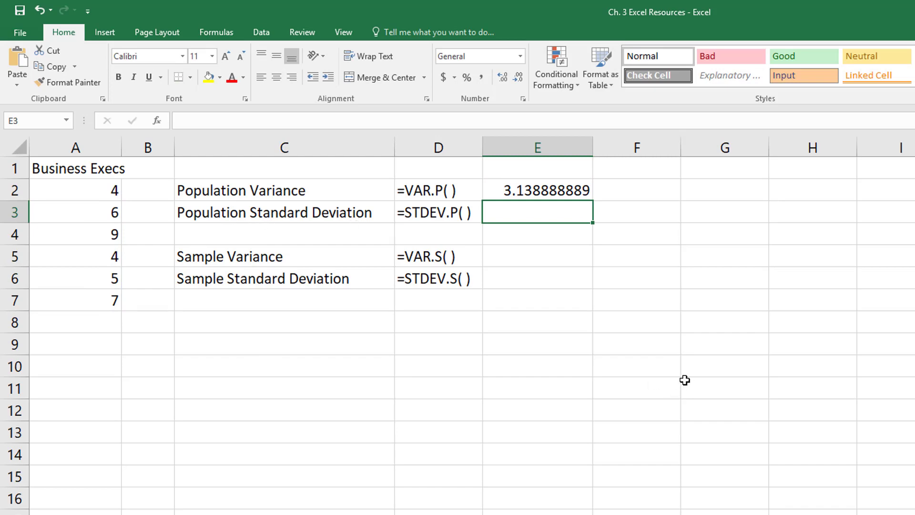
# Step: Compute population standard deviation =STDEV.P(A2:A7) in E3, giving 1.771690969
pyautogui.write('=S')
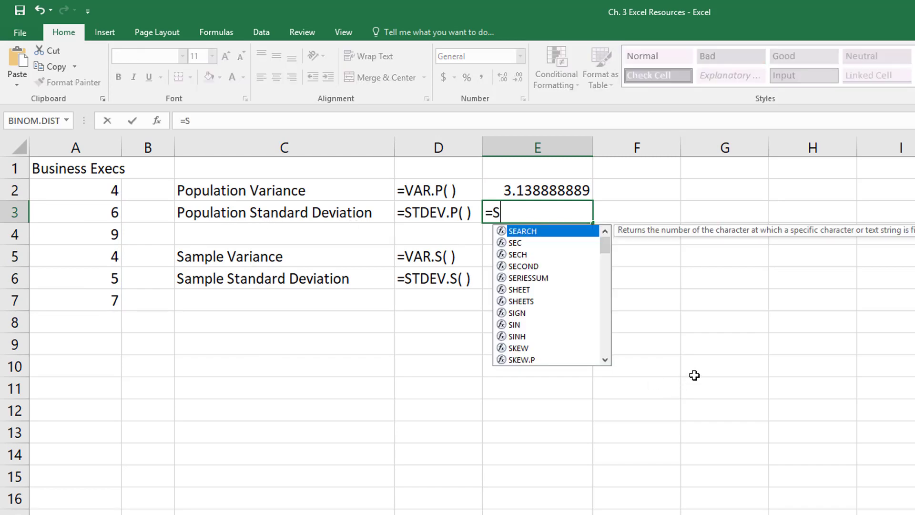
pyautogui.write('TDEV')
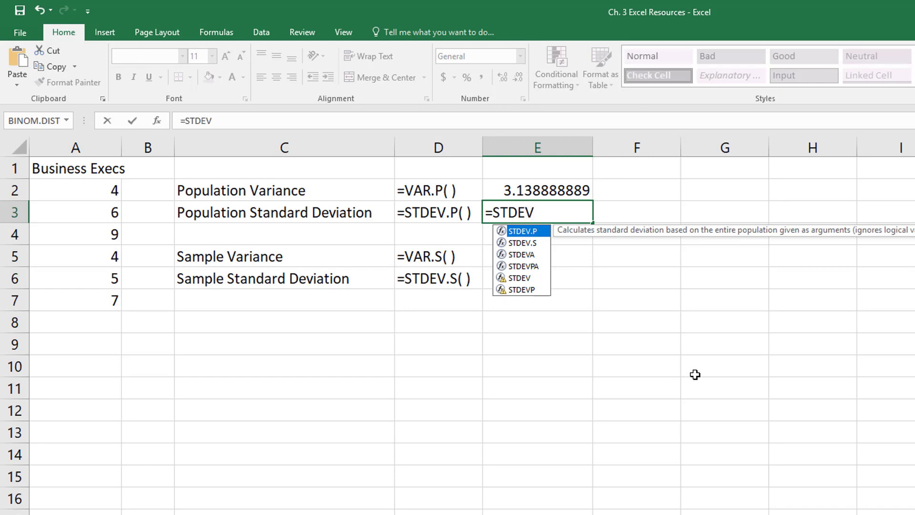
pyautogui.write('.')
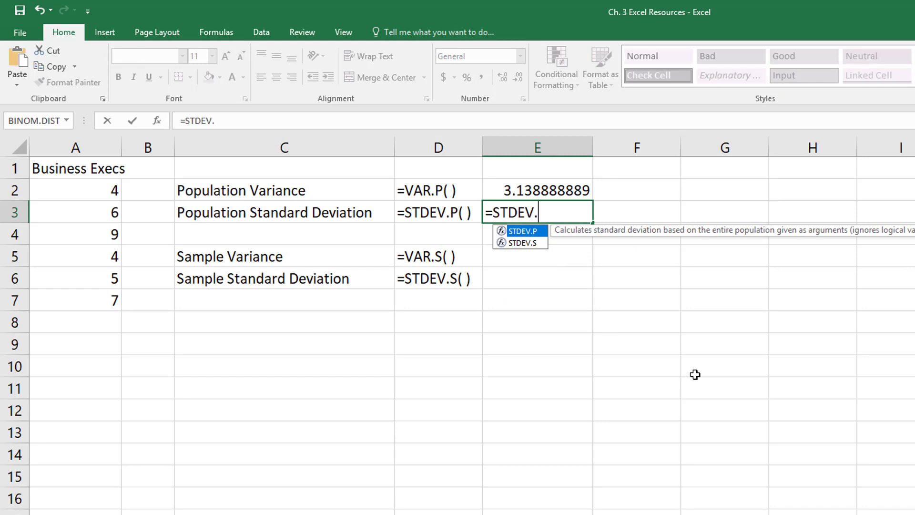
pyautogui.write('P')
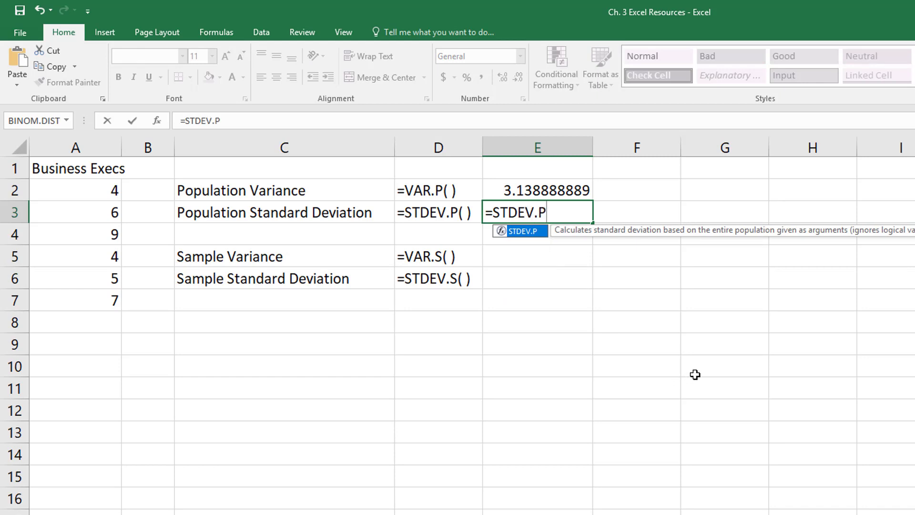
pyautogui.write('(')
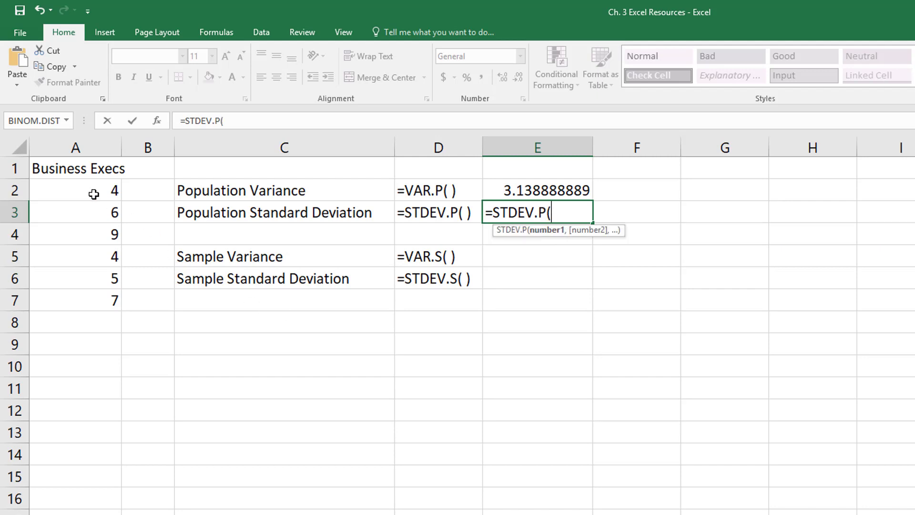
pyautogui.moveTo(95, 195); pyautogui.dragTo(93, 300)
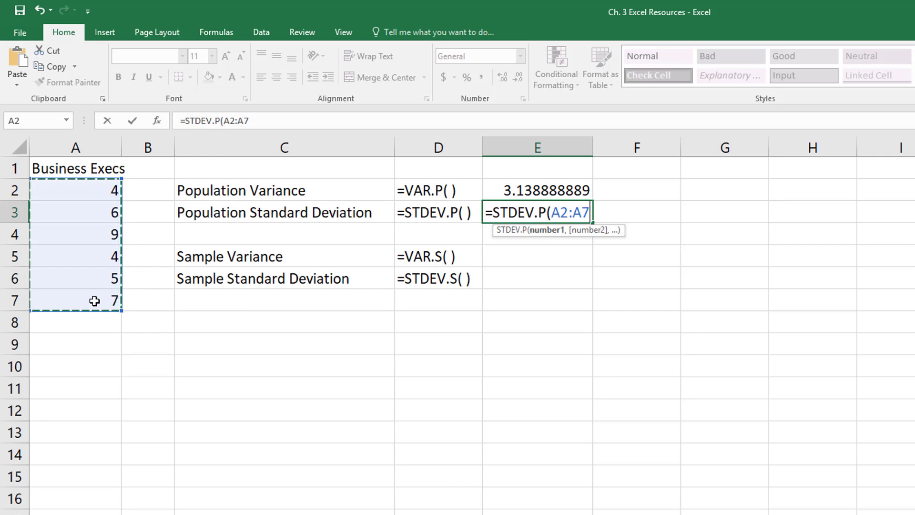
pyautogui.write(')')
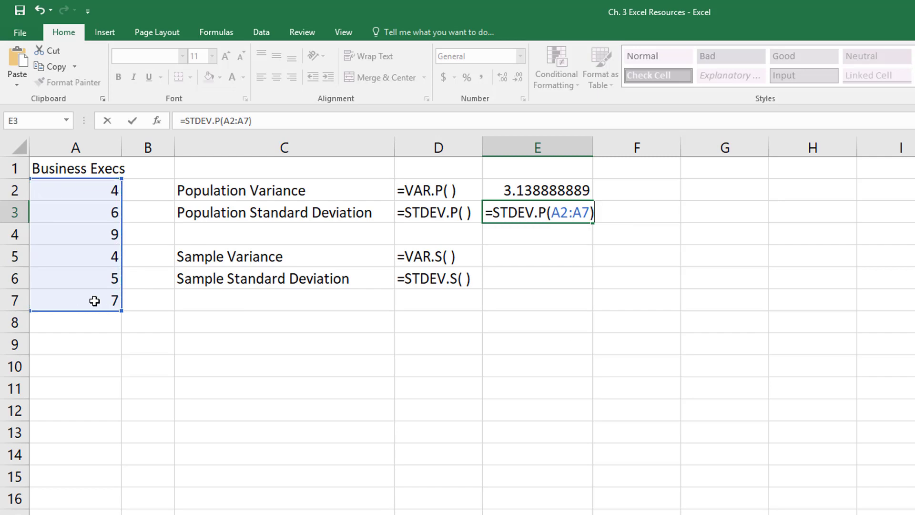
pyautogui.press('Return')
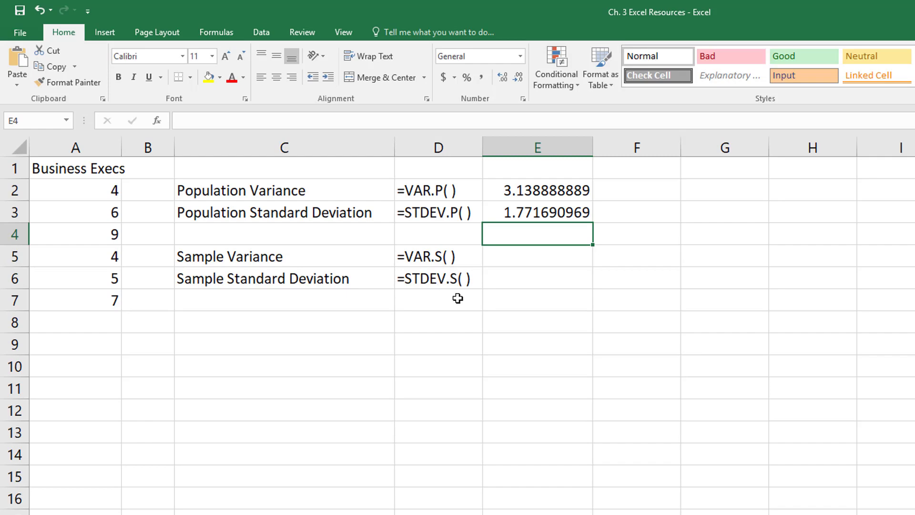
# Step: Compute sample variance =VAR.S(A2:A7) in E5, giving 3.766666667
pyautogui.click(502, 262)
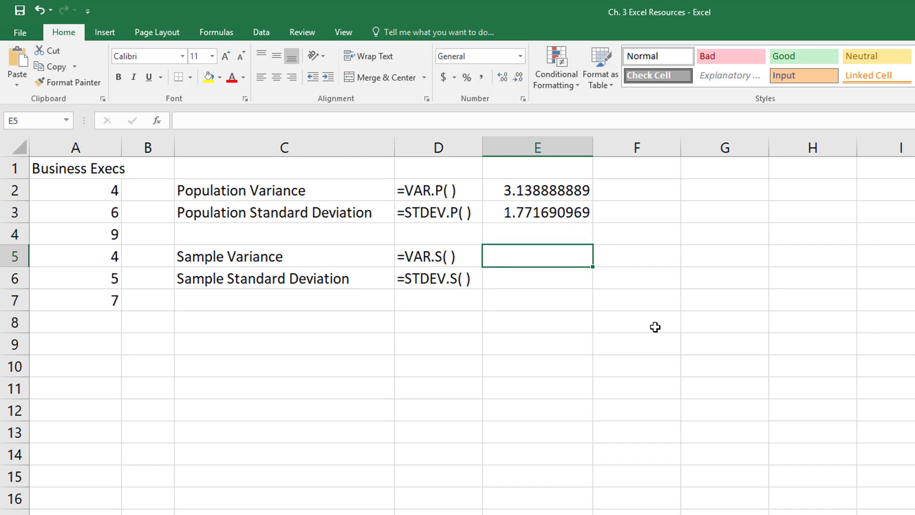
pyautogui.write('=')
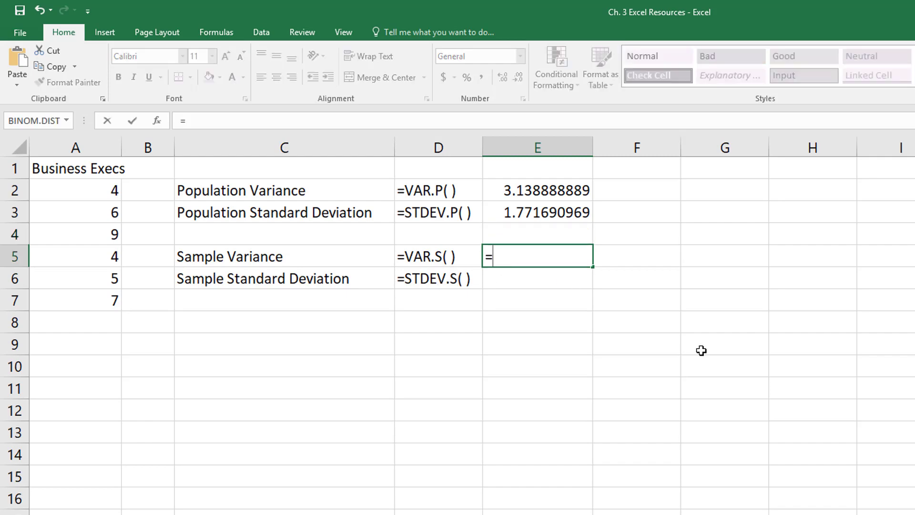
pyautogui.write('VAR.S')
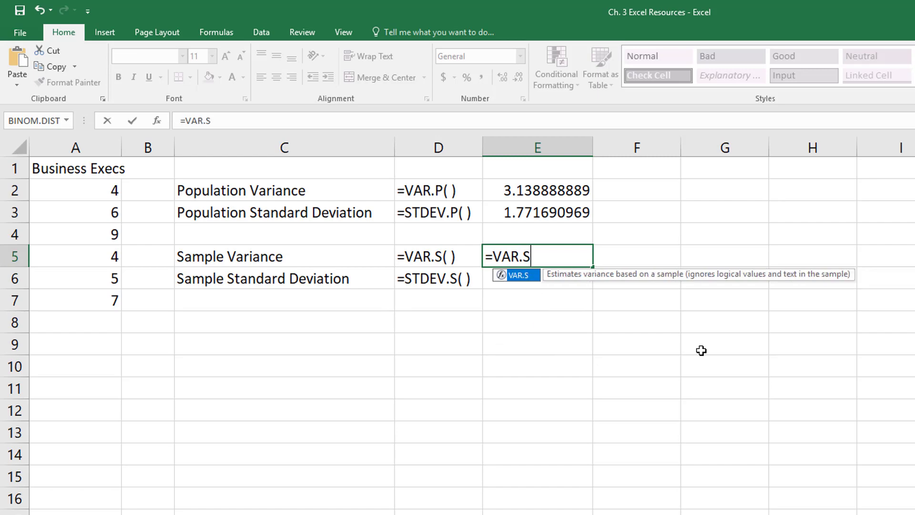
pyautogui.write('(')
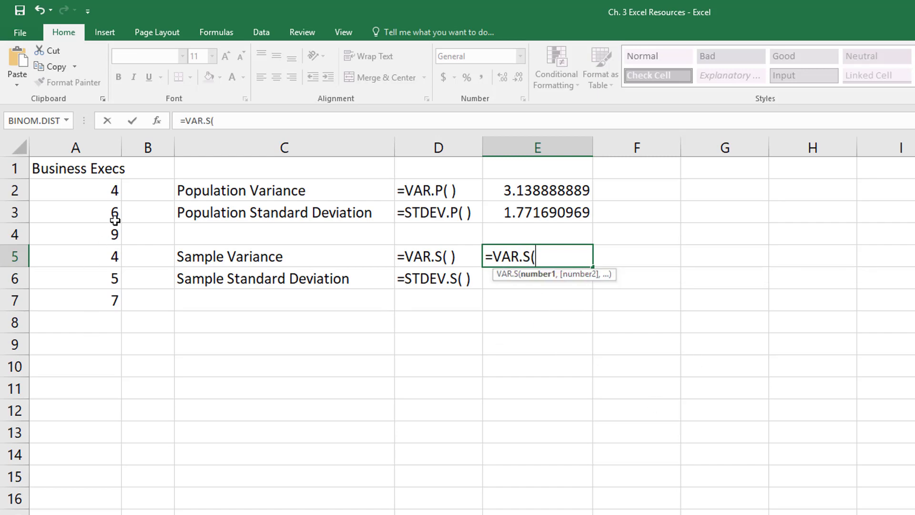
pyautogui.moveTo(95, 191); pyautogui.dragTo(114, 301)
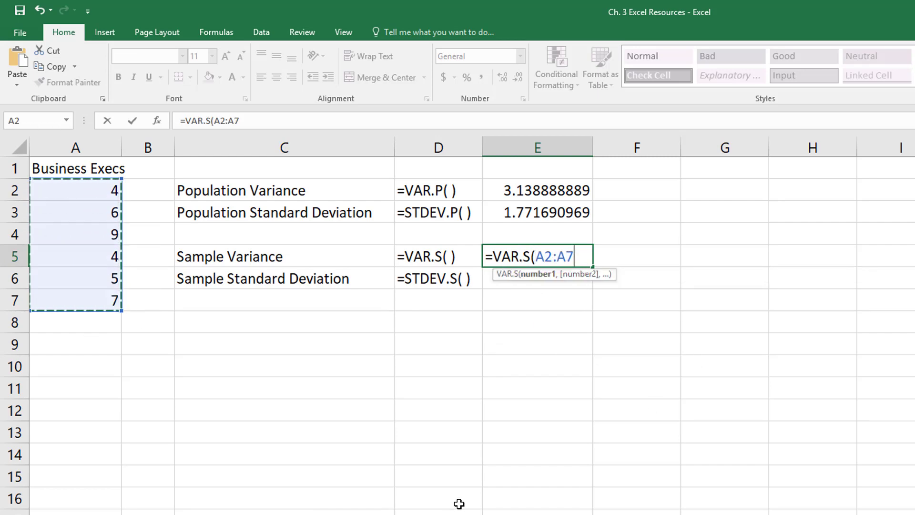
pyautogui.write(')')
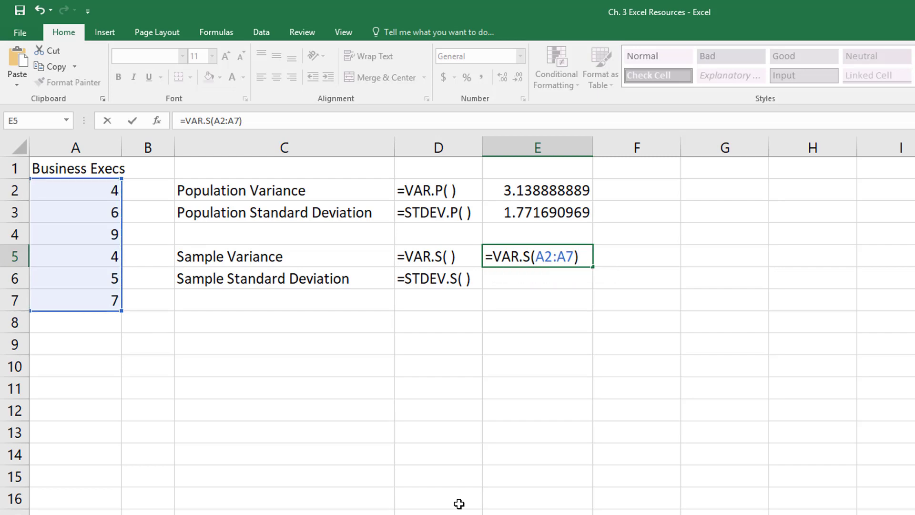
pyautogui.press('Return')
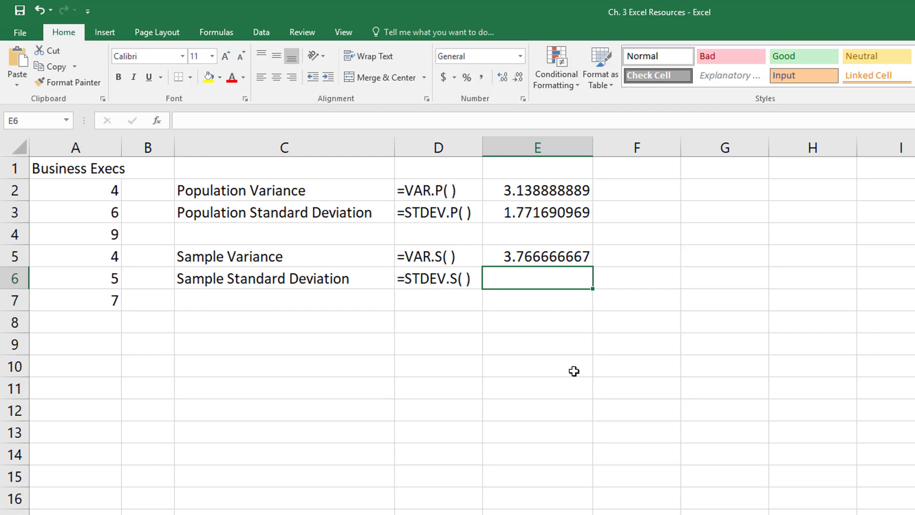
# Step: Compute sample standard deviation =STDEV.S(A2:A7) in E6, giving 1.940790217
pyautogui.write('=')
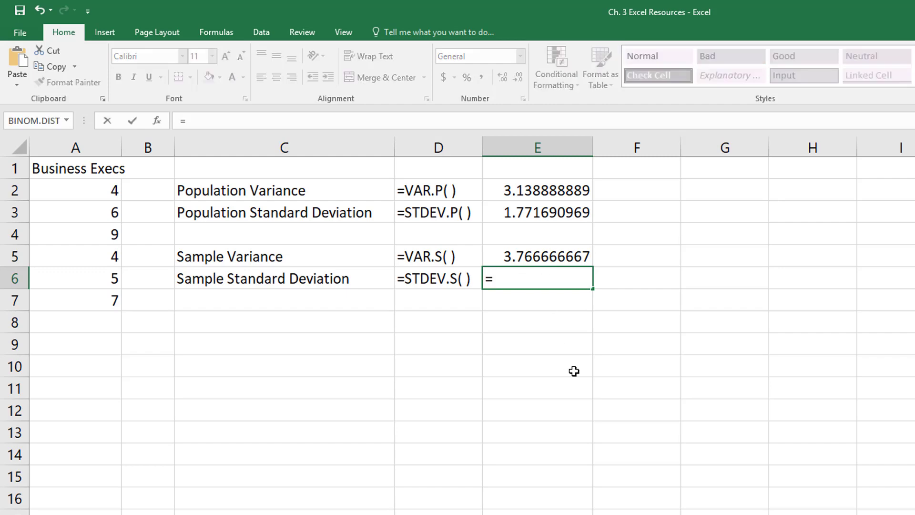
pyautogui.write('STDEV')
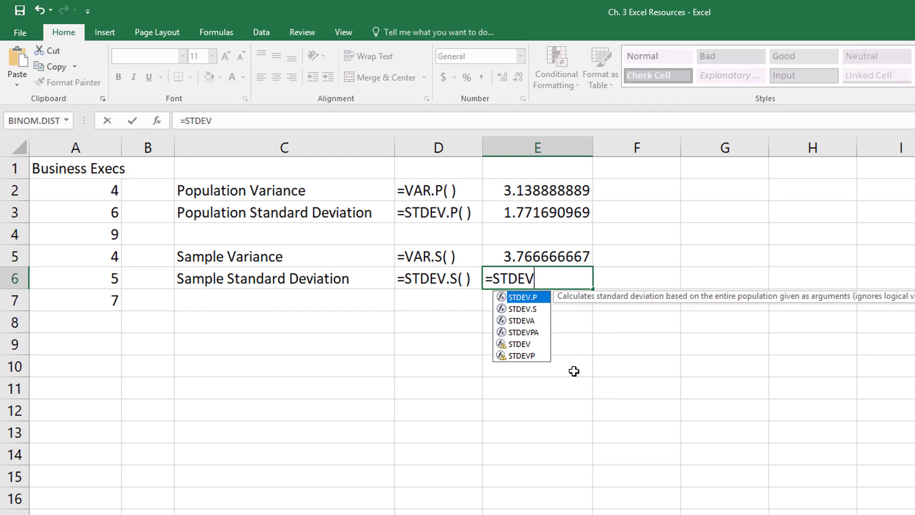
pyautogui.write('.S(')
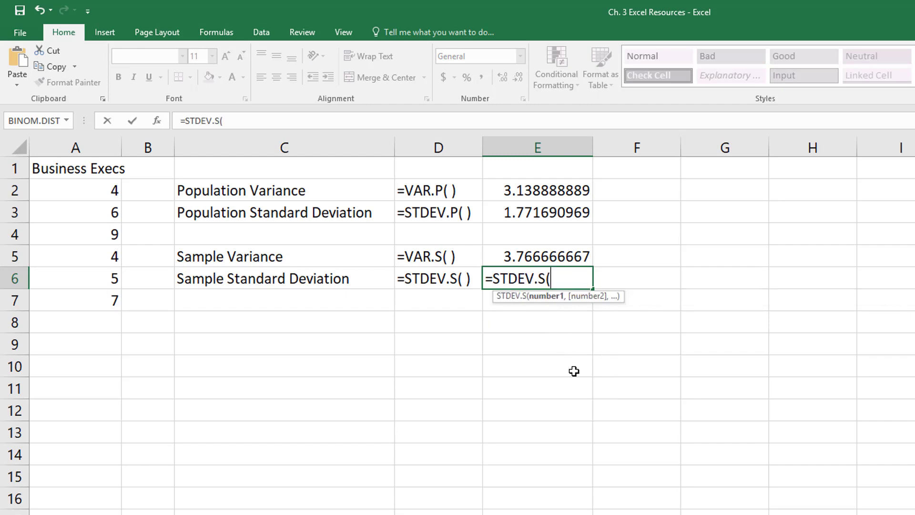
pyautogui.moveTo(100, 199); pyautogui.dragTo(95, 296)
pyautogui.write(')')
pyautogui.press('Return')
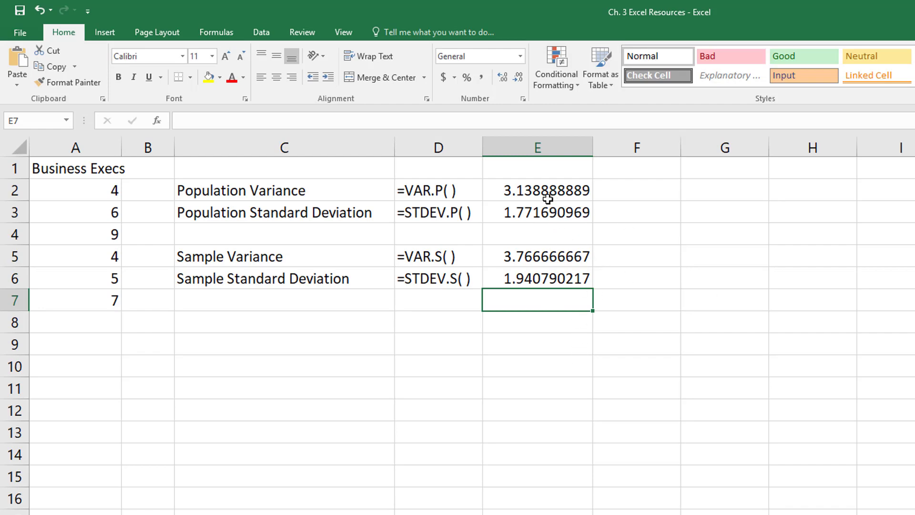
# Step: Show E2:E6 with four decimals: 3.1389, 1.7717, 3.7667 and 1.9408
pyautogui.moveTo(546, 195); pyautogui.dragTo(538, 275)
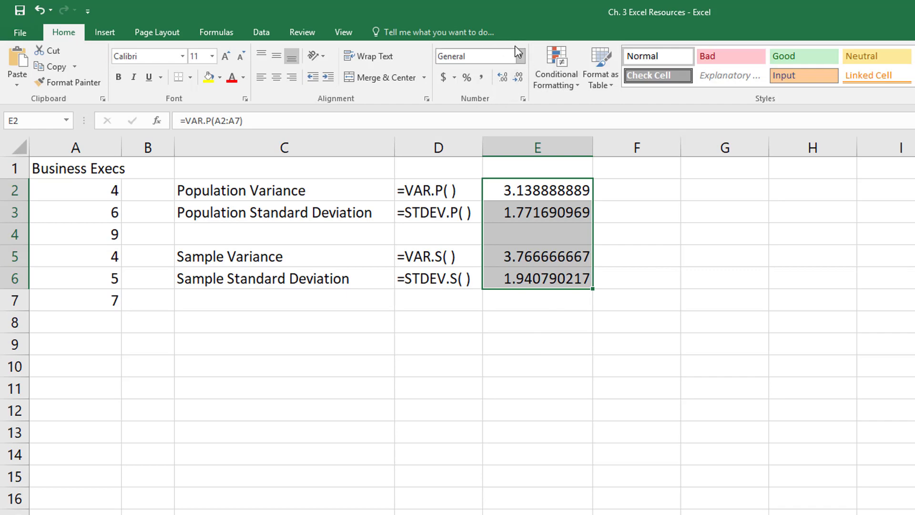
pyautogui.click(519, 80)
pyautogui.click(519, 80)
pyautogui.click(519, 79)
pyautogui.click(519, 79)
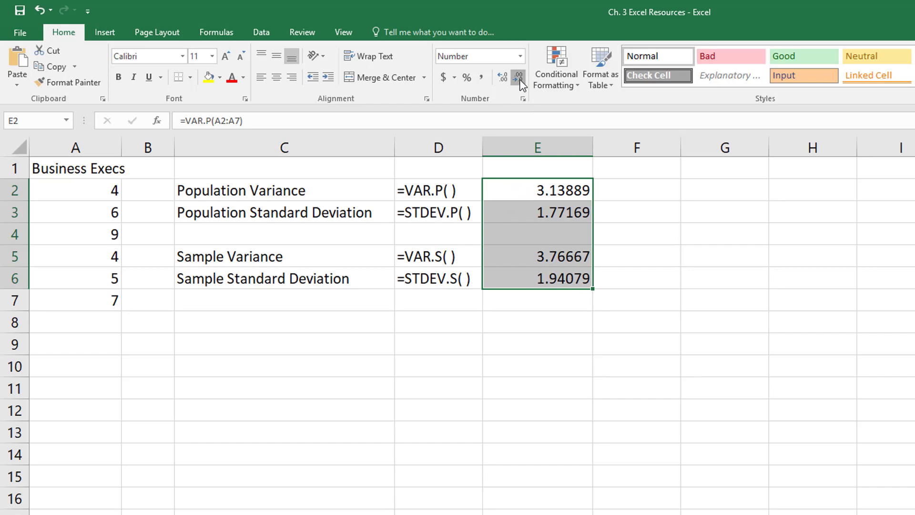
pyautogui.click(519, 79)
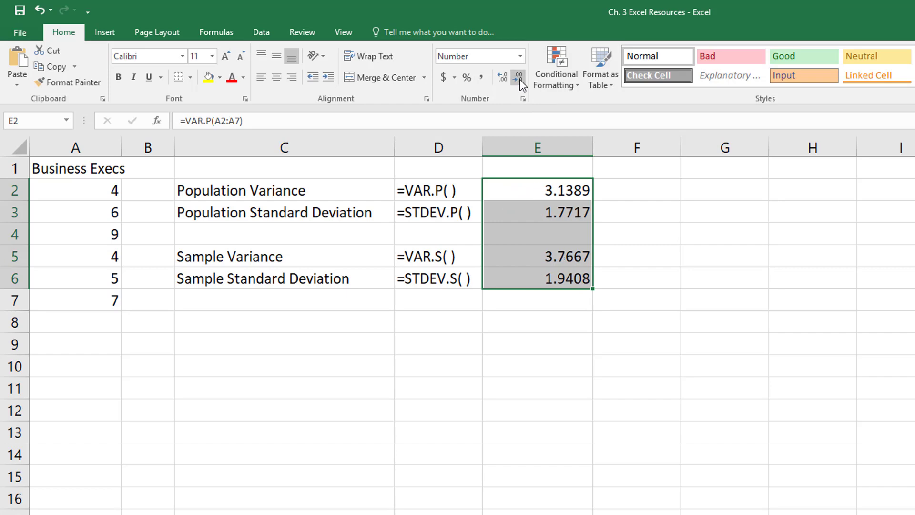
pyautogui.click(675, 274)
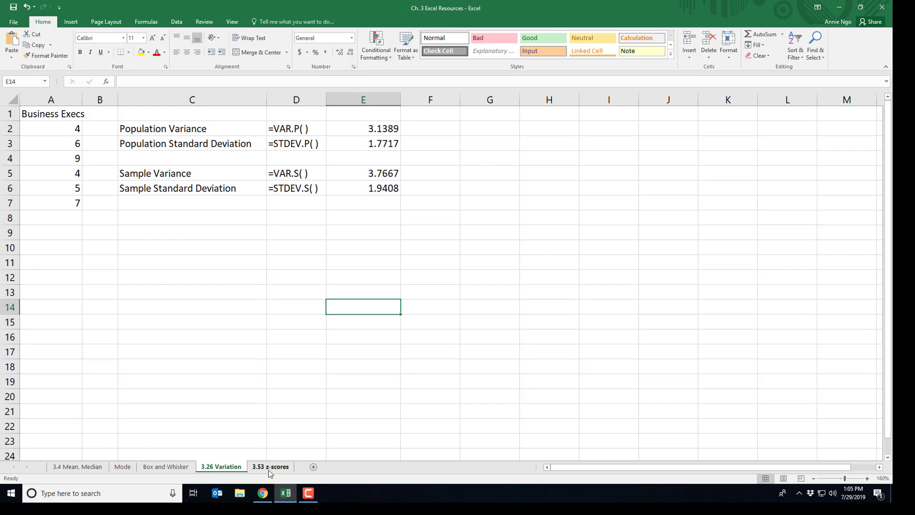
# Step: Switch to the 3.53 z-scores sheet and select B4 for the first z-score
pyautogui.click(270, 467)
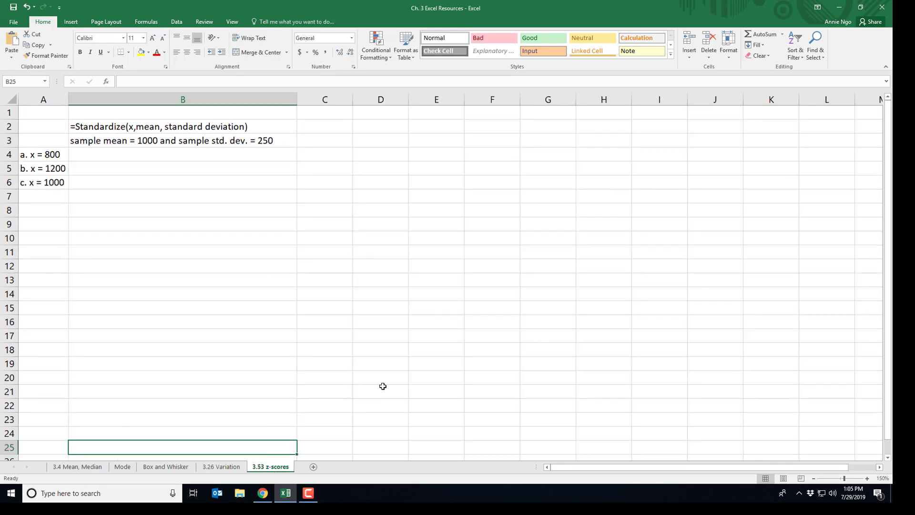
pyautogui.click(190, 155)
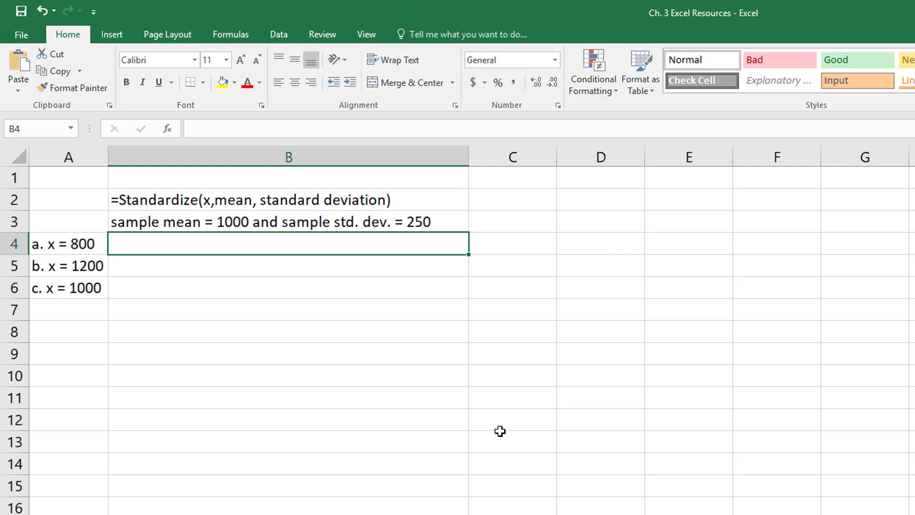
# Step: Enter =STANDARDIZE(800,1000,250) in B4, returning a z-score of -0.8
pyautogui.write('=')
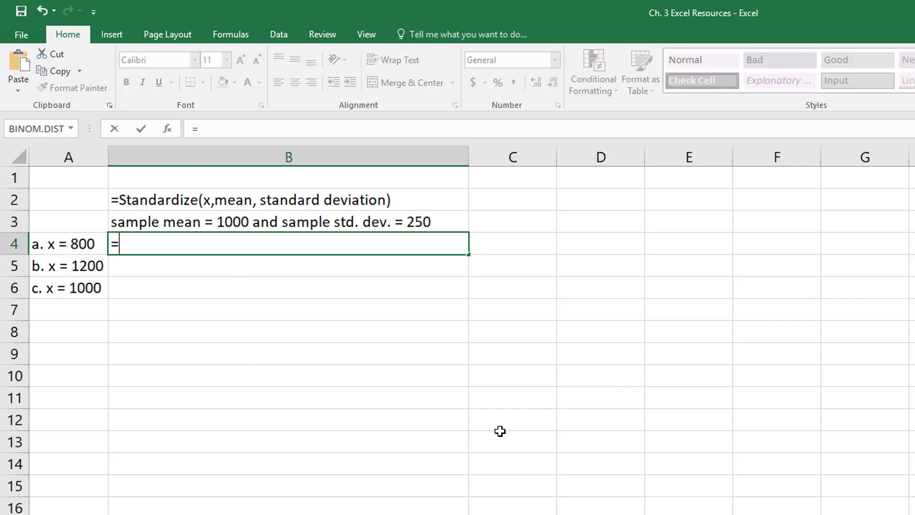
pyautogui.write('STAND')
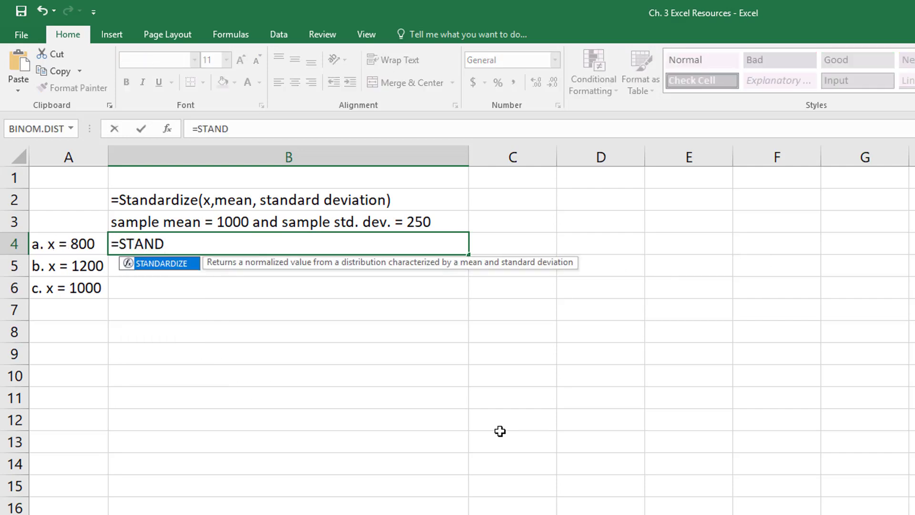
pyautogui.doubleClick(158, 263)
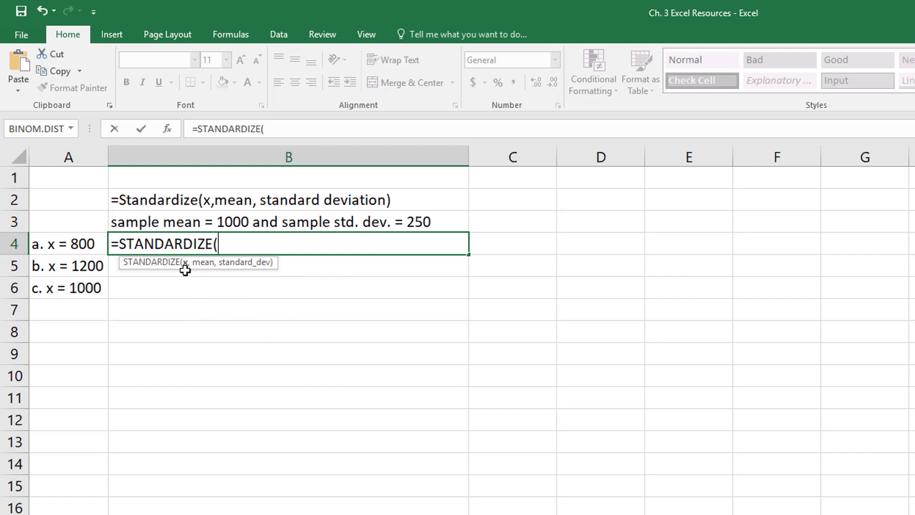
pyautogui.write('800,')
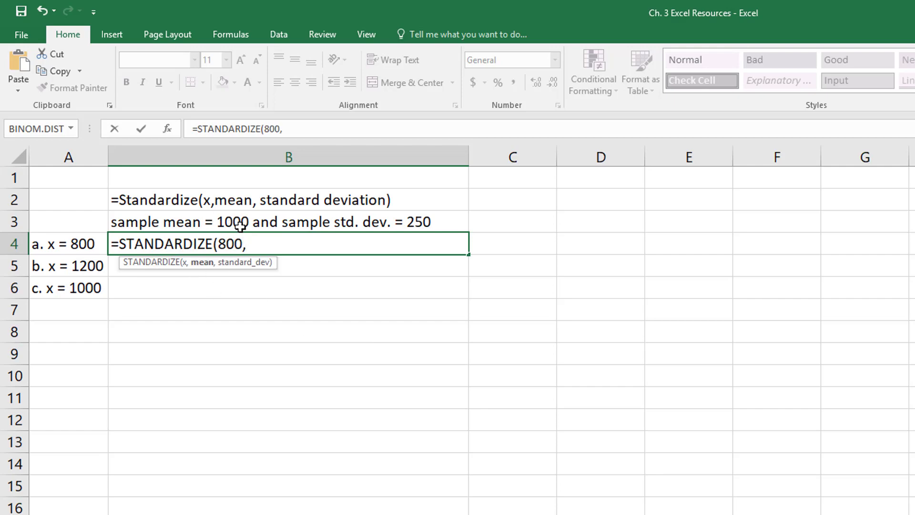
pyautogui.write('1000,')
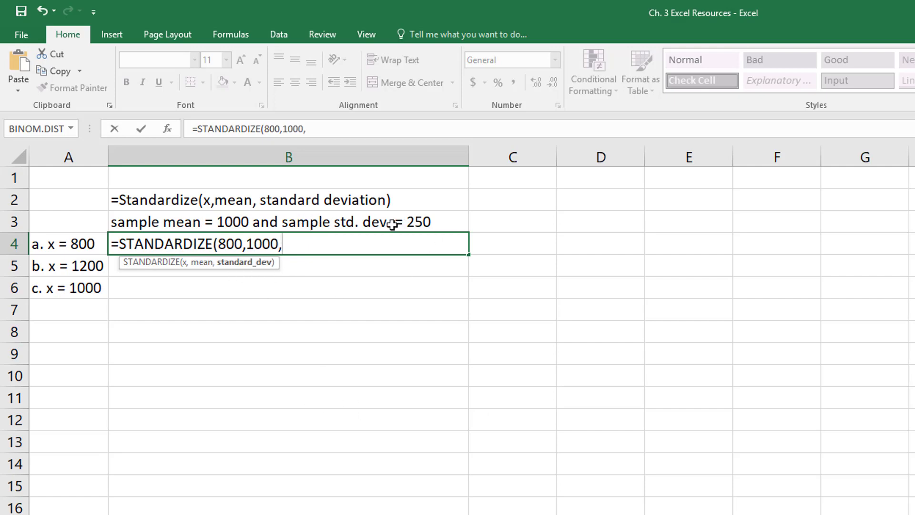
pyautogui.write('250)')
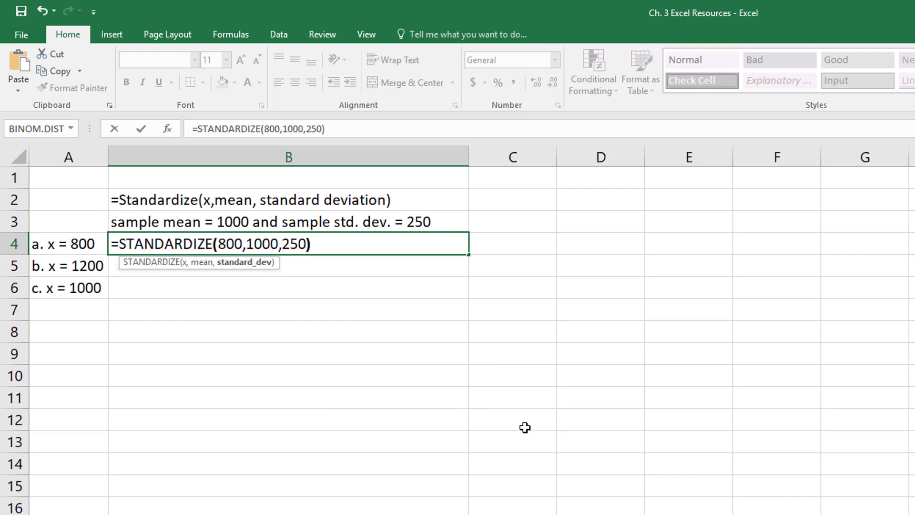
pyautogui.press('Return')
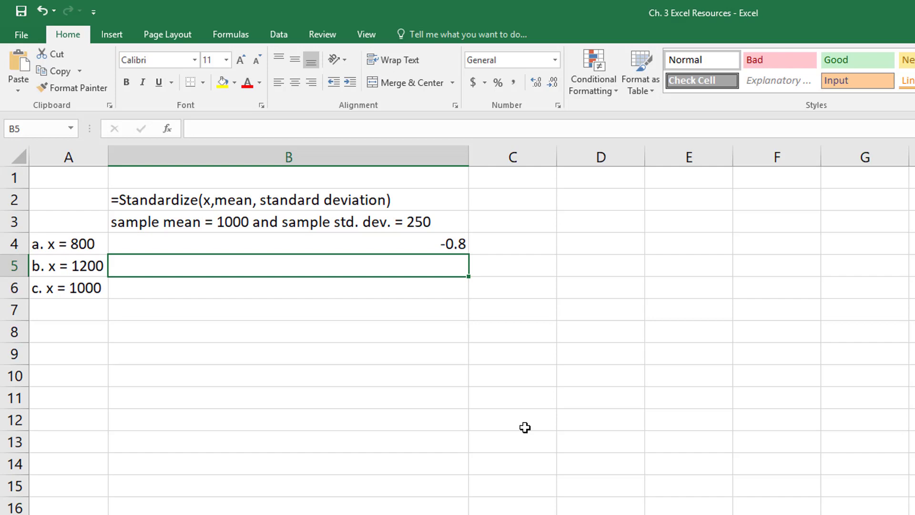
# Step: Enter =STANDARDIZE(1200,1000,250) in B5, returning a z-score of 0.8
pyautogui.write('=')
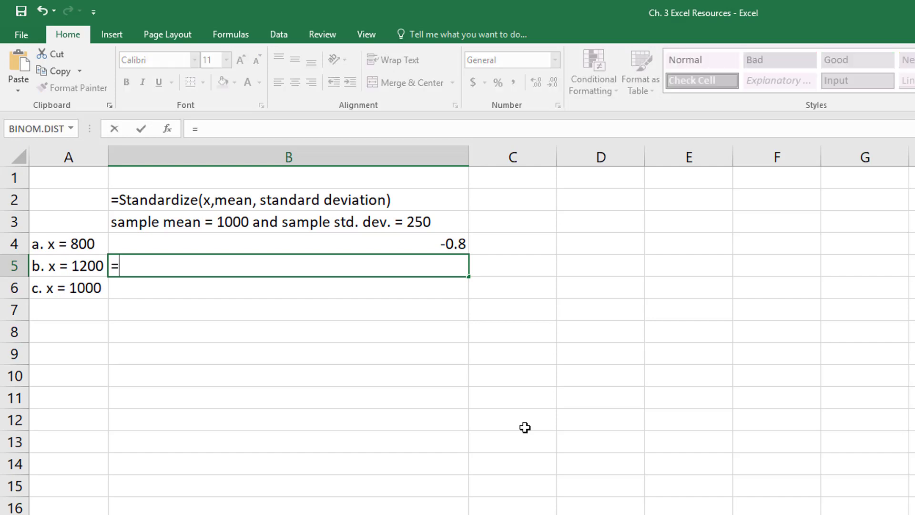
pyautogui.write('Stan')
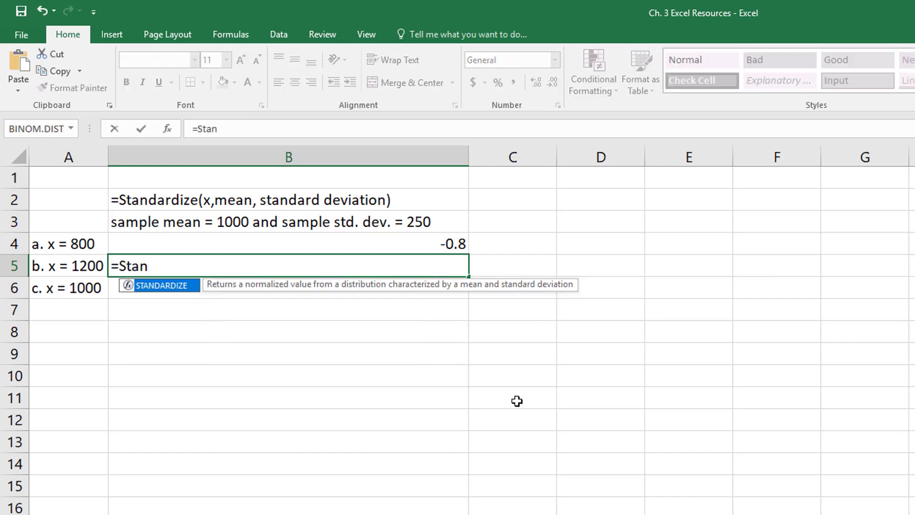
pyautogui.doubleClick(166, 285)
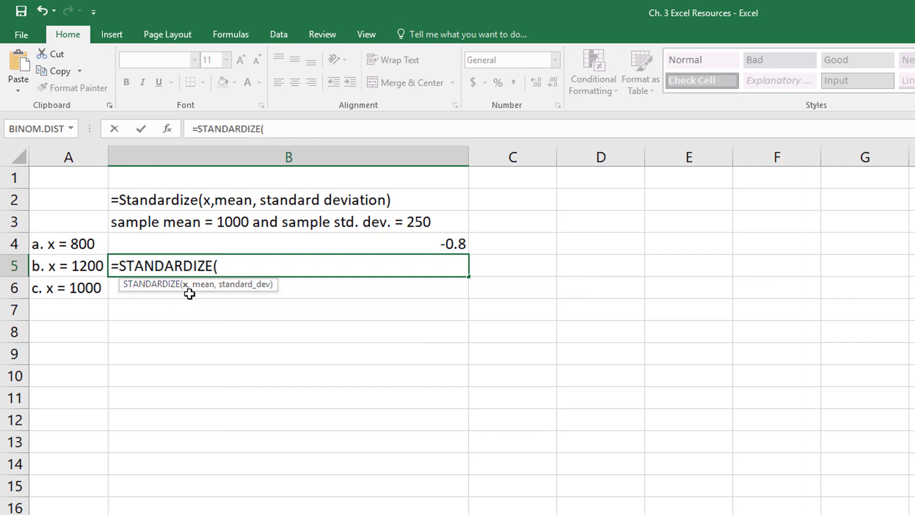
pyautogui.write('1200,')
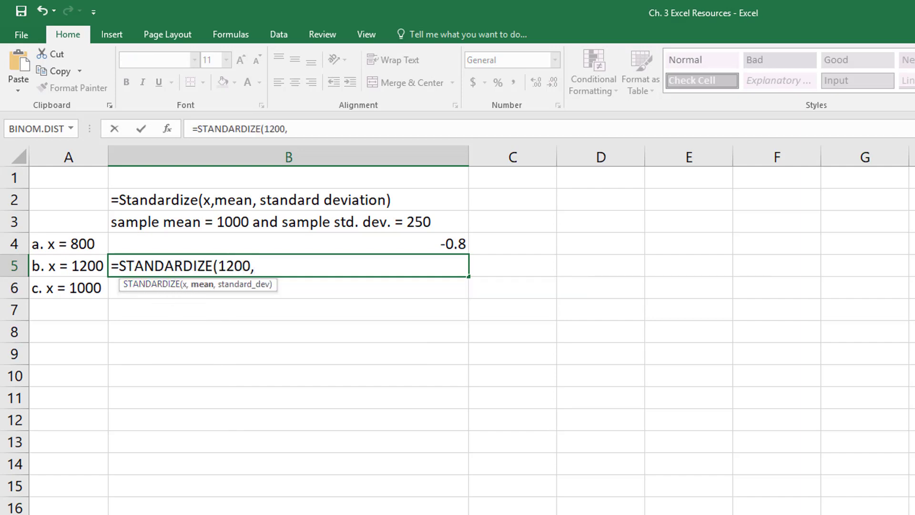
pyautogui.write('1000,')
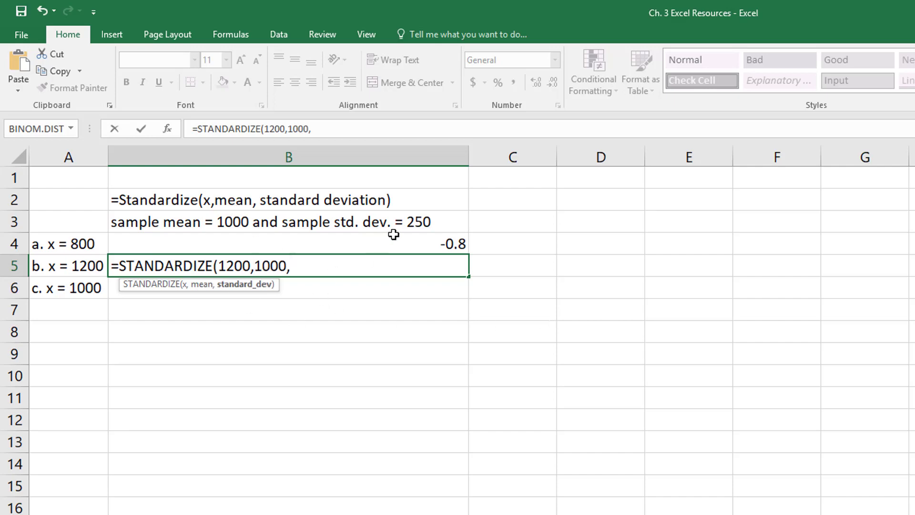
pyautogui.write('250)')
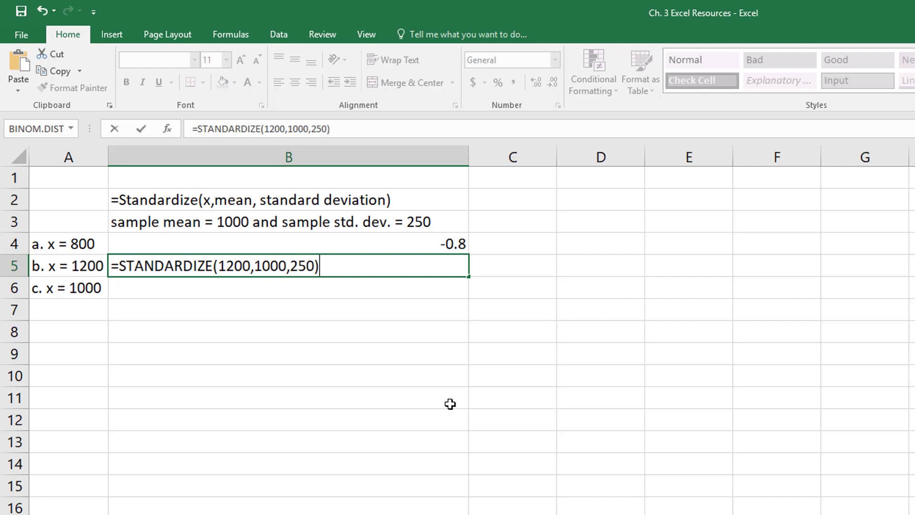
pyautogui.press('Return')
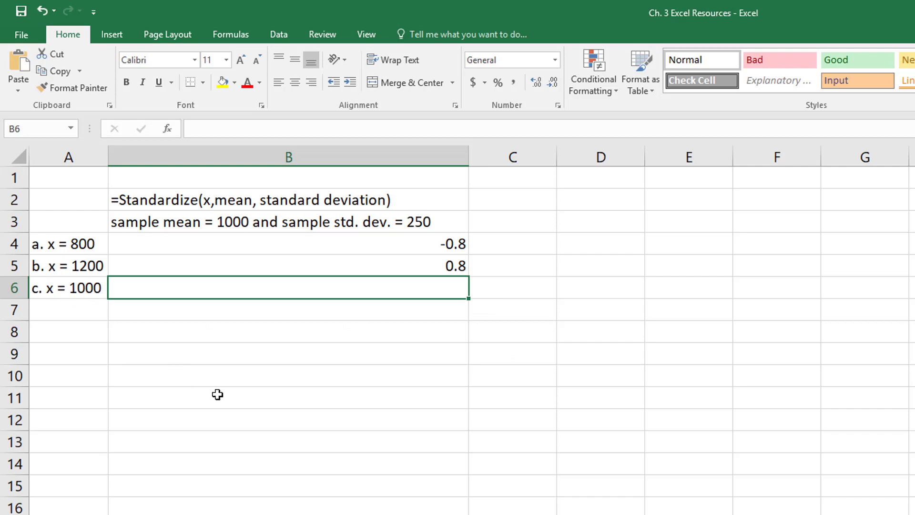
# Step: Enter =STANDARDIZE(1000,1000,250) in B6, giving a z-score of 0 for x = 1000
pyautogui.write('=stand')
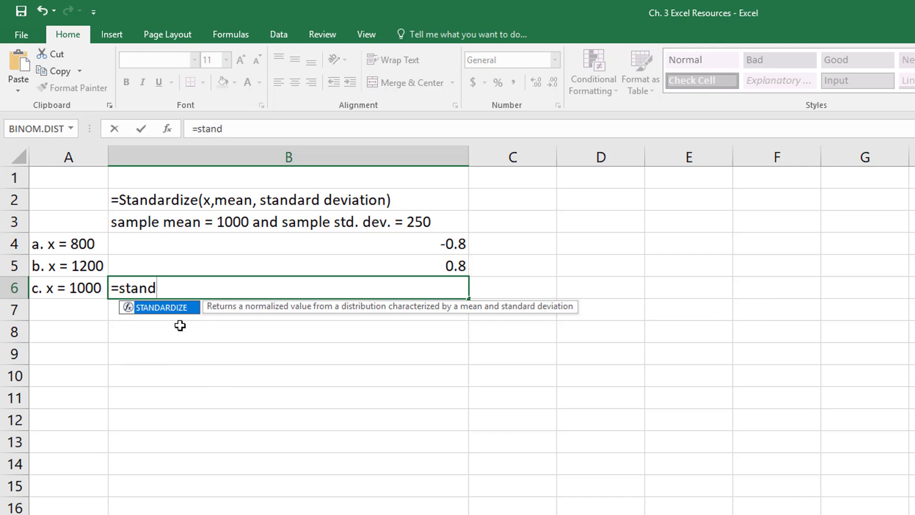
pyautogui.doubleClick(173, 314)
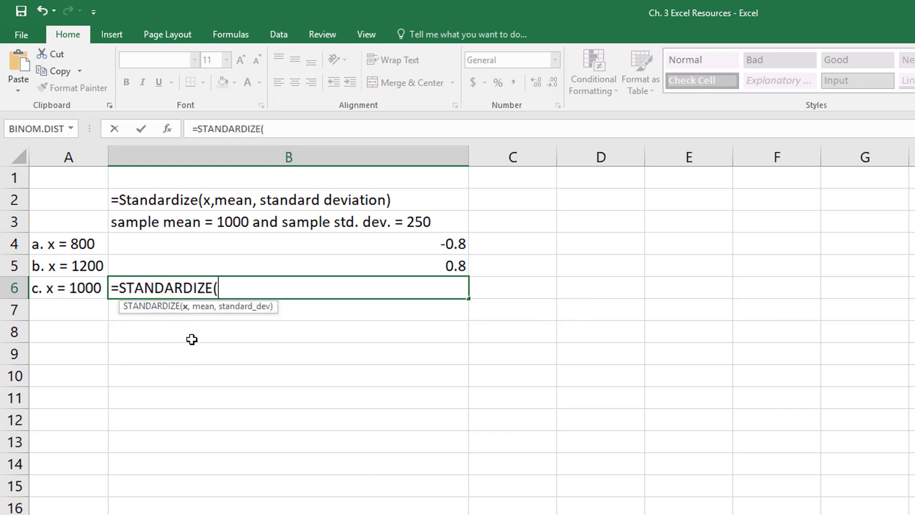
pyautogui.write('1000')
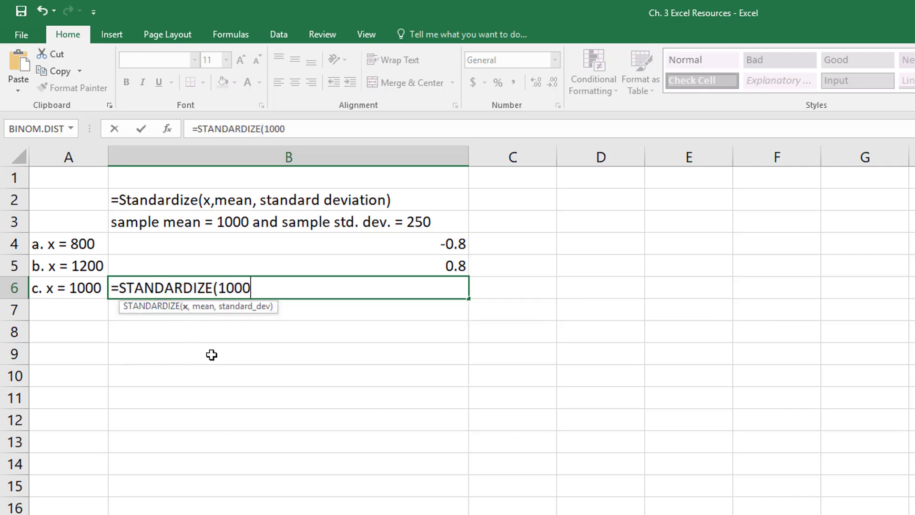
pyautogui.write(',')
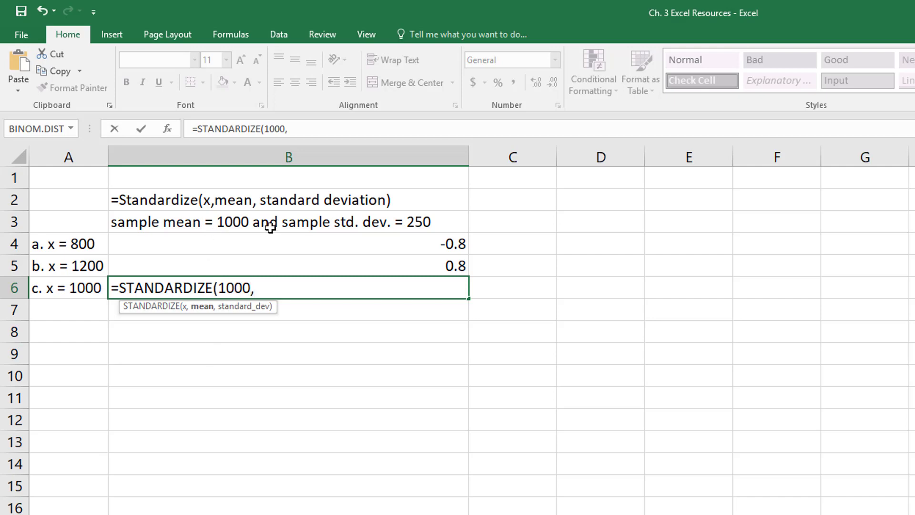
pyautogui.write('1000')
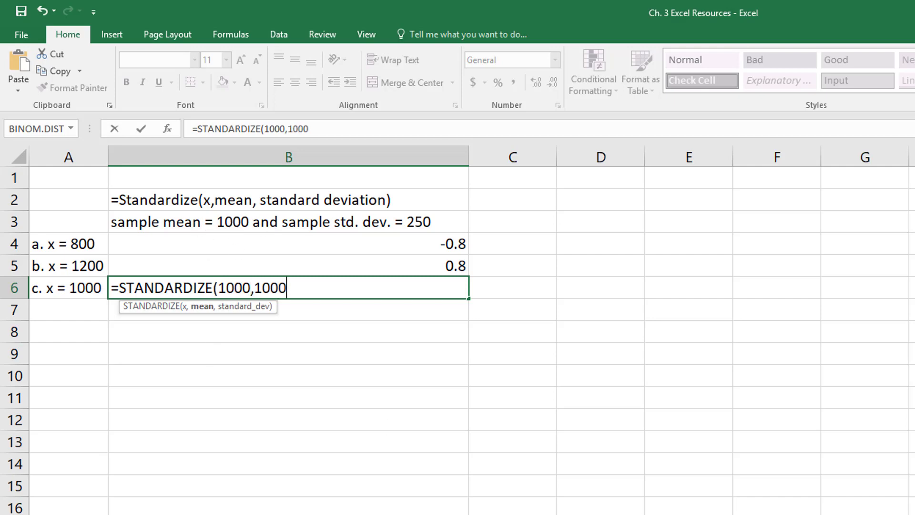
pyautogui.write(',')
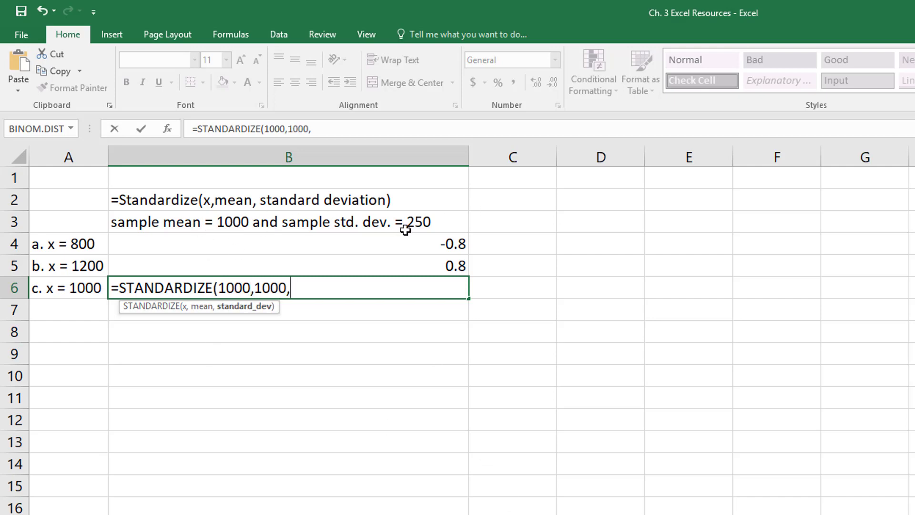
pyautogui.write('250)')
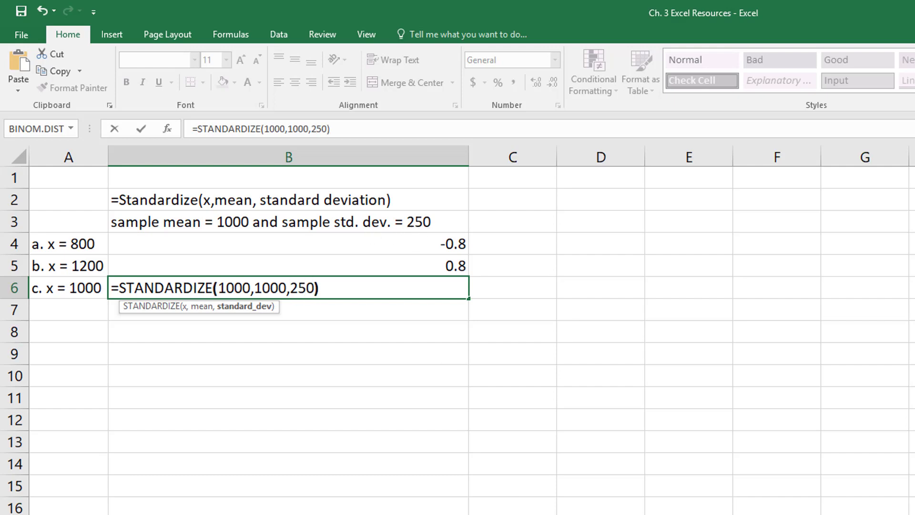
pyautogui.press('Return')
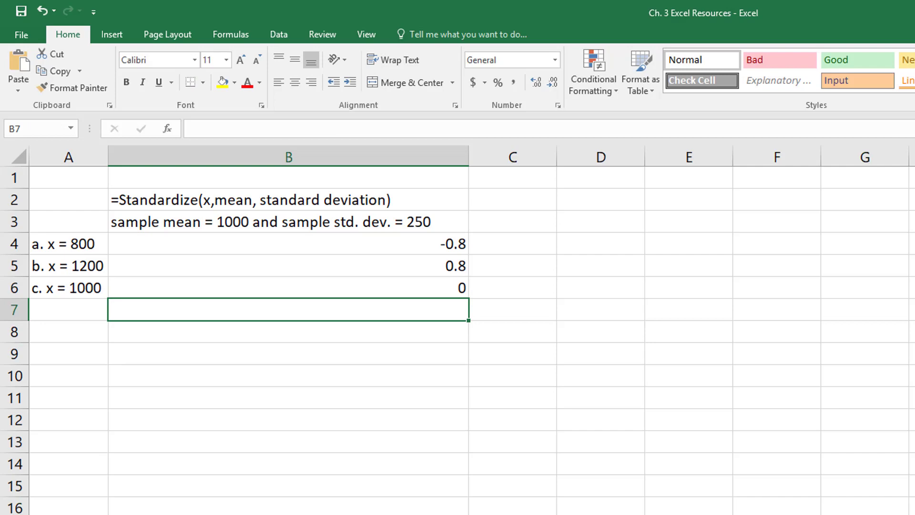